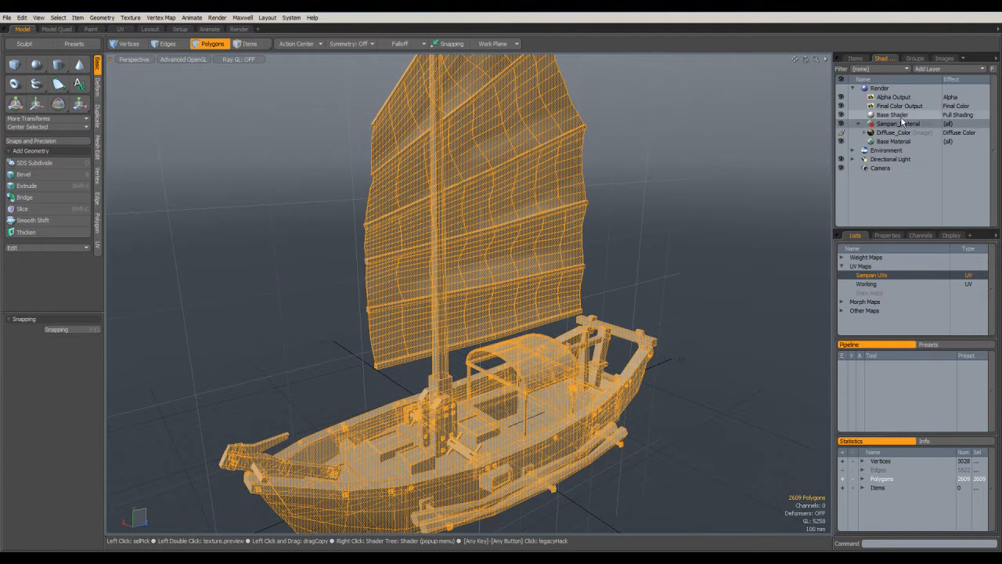
- Delete the material groups from Boxes through Metal Brace from the shader tree and clear the polygon selection on the boat
left_click(879, 72)
left_click(882, 129)
left_click_drag(995, 93, 993, 90)
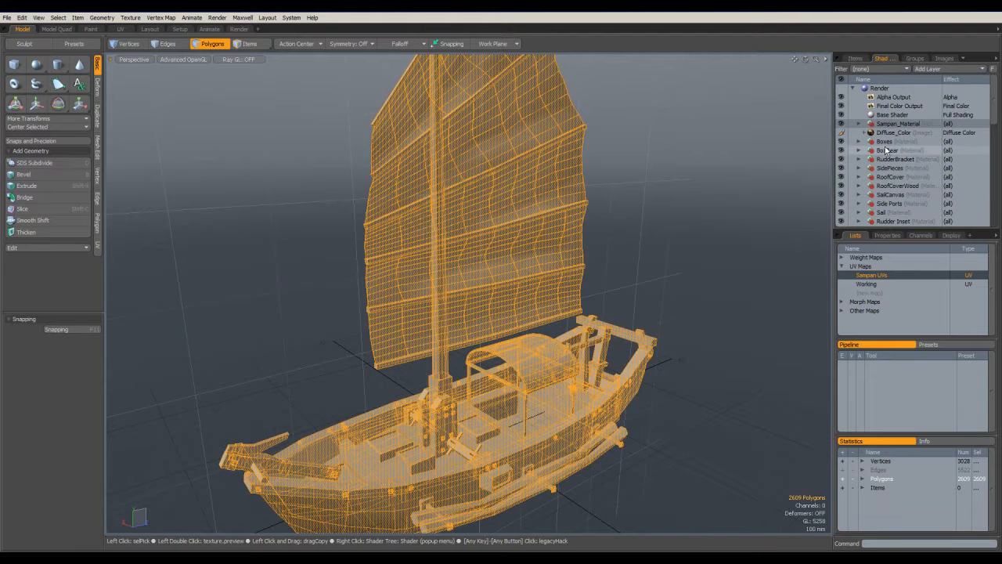
scroll(889, 176, "down", 5)
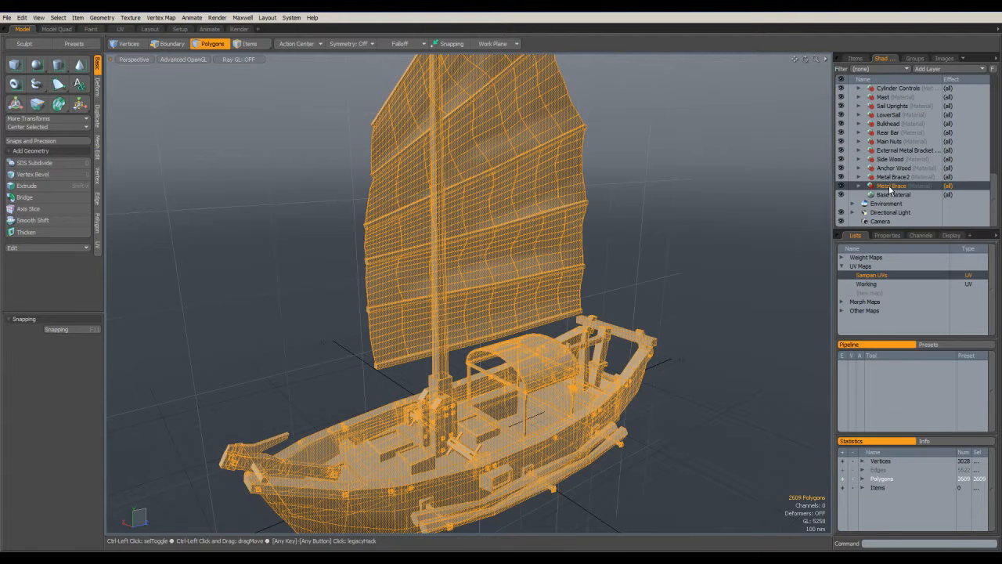
scroll(889, 177, "up", 5)
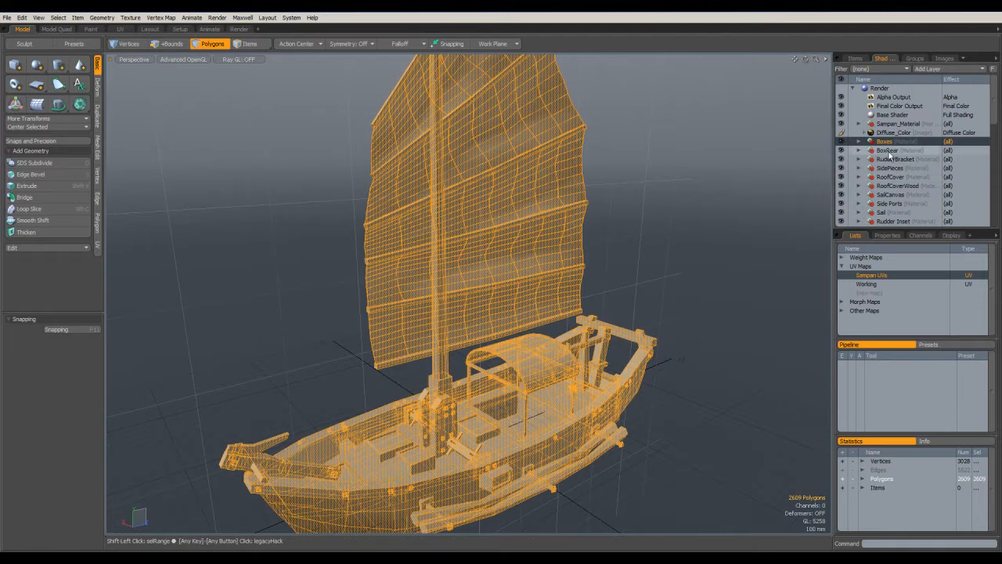
left_click(891, 158, "shift")
key("Delete")
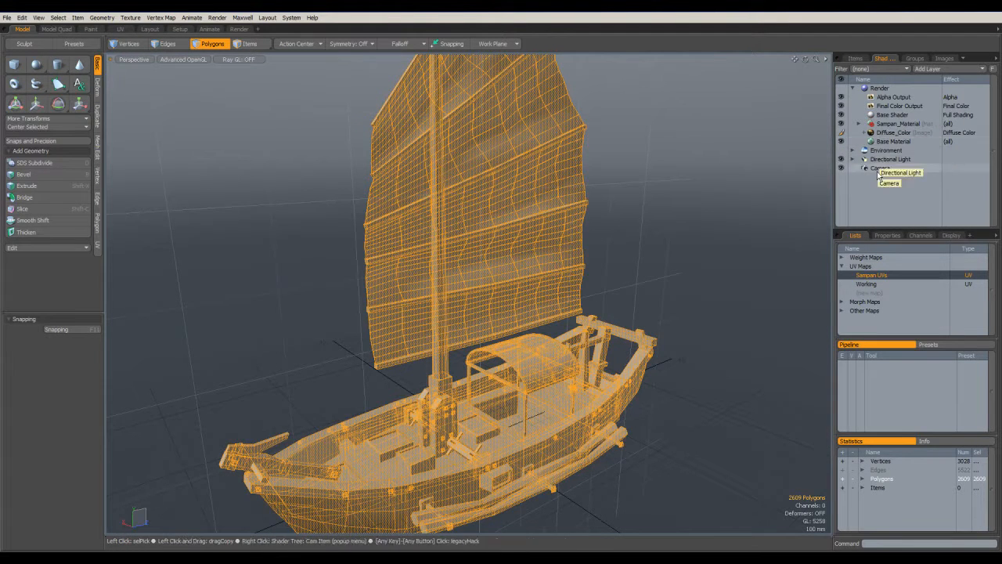
left_click(750, 272)
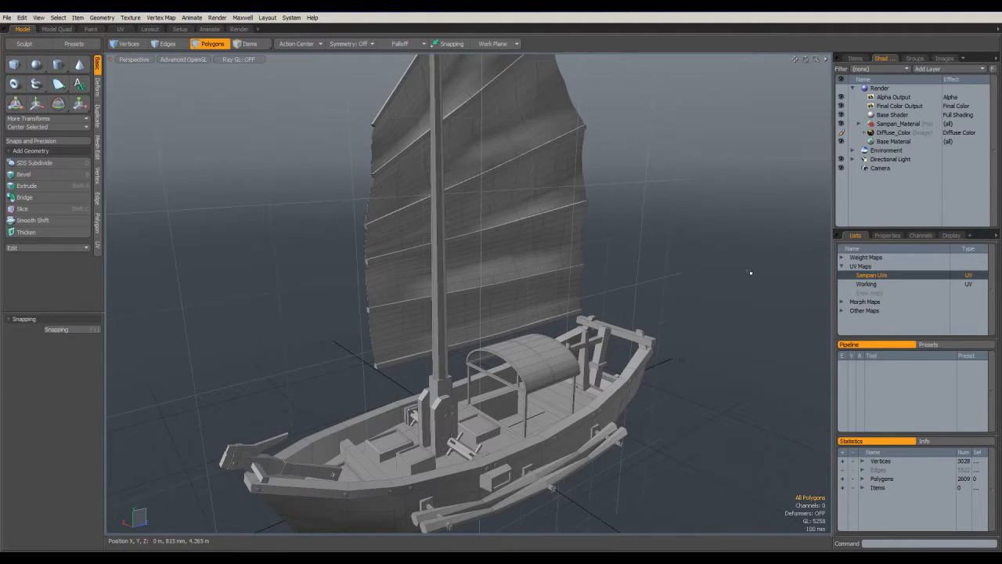
- Move the Diffuse_Color image into the Sampan_Material group so the baked texture applies to the boat
mouse_move(711, 286)
left_mouse_down("alt")
mouse_move(708, 191)
mouse_move(714, 305)
mouse_move(714, 288)
mouse_move(698, 277)
left_mouse_up("alt")
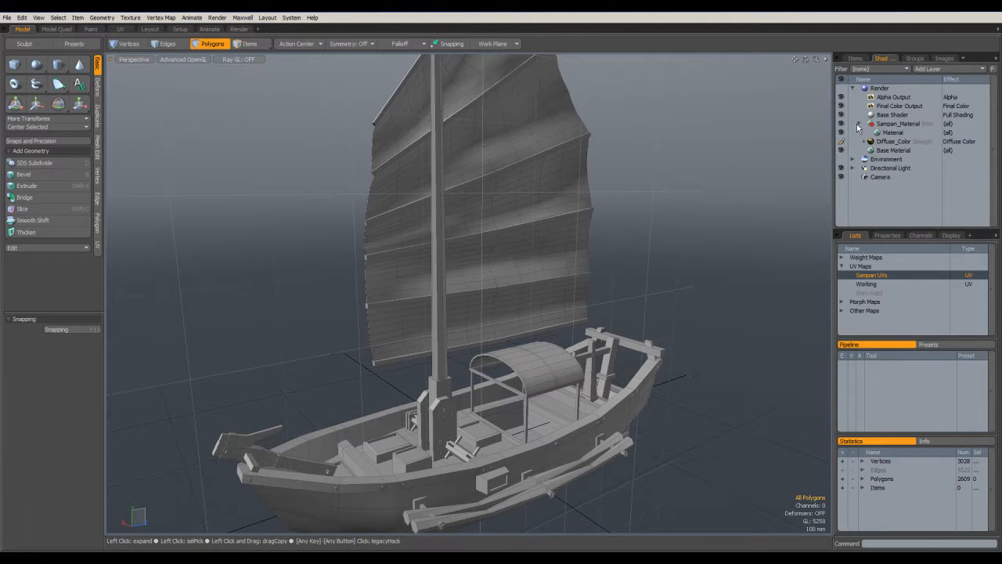
left_click_drag(898, 133, 899, 124)
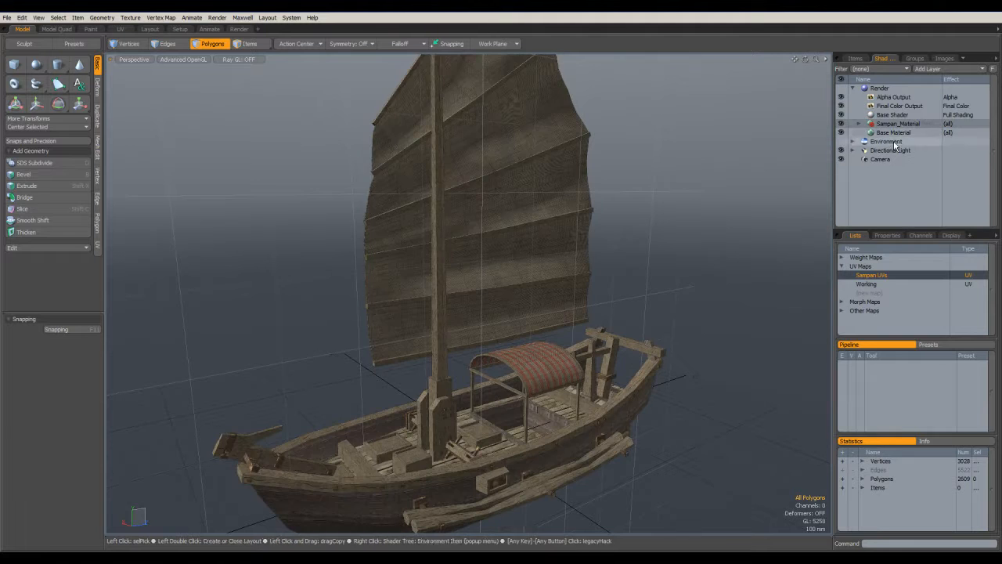
left_click(859, 123)
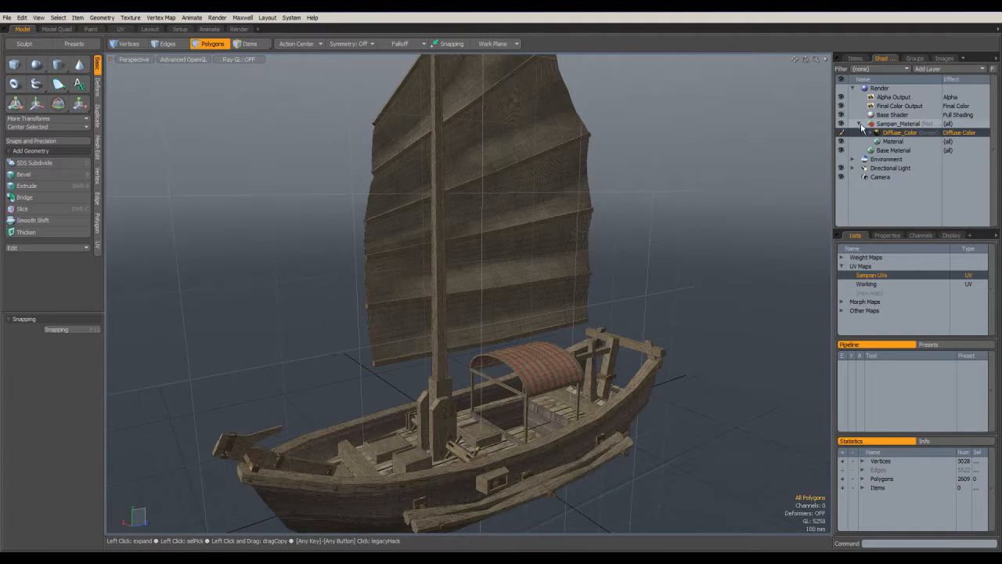
left_click(859, 124)
left_click_drag(721, 271, 651, 292, "alt")
scroll(559, 358, "up", 5)
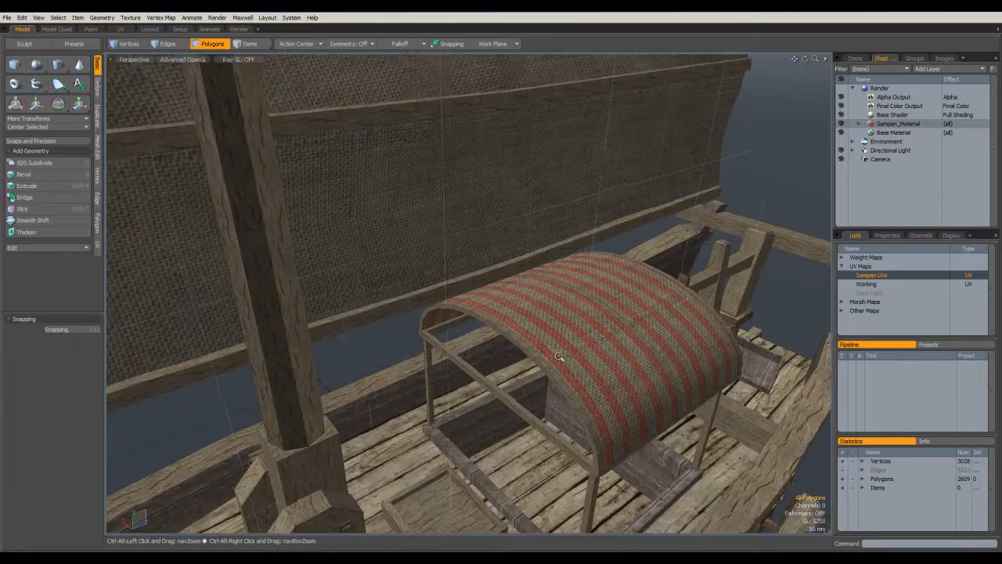
scroll(543, 374, "down", 4)
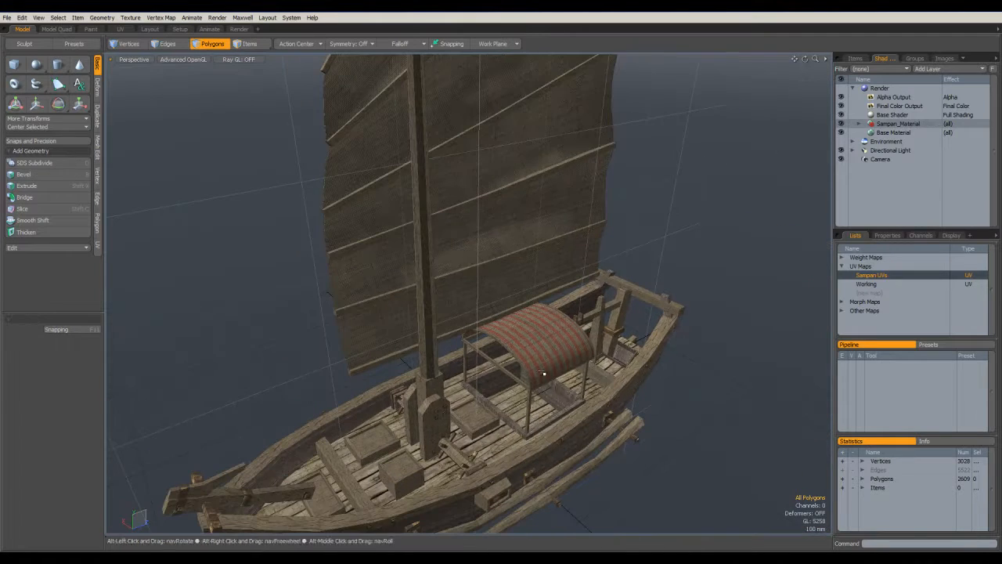
- Delete the Working UV map from the boat mesh
left_click_drag(661, 302, 650, 279, "alt")
left_click(867, 283)
right_click(868, 283)
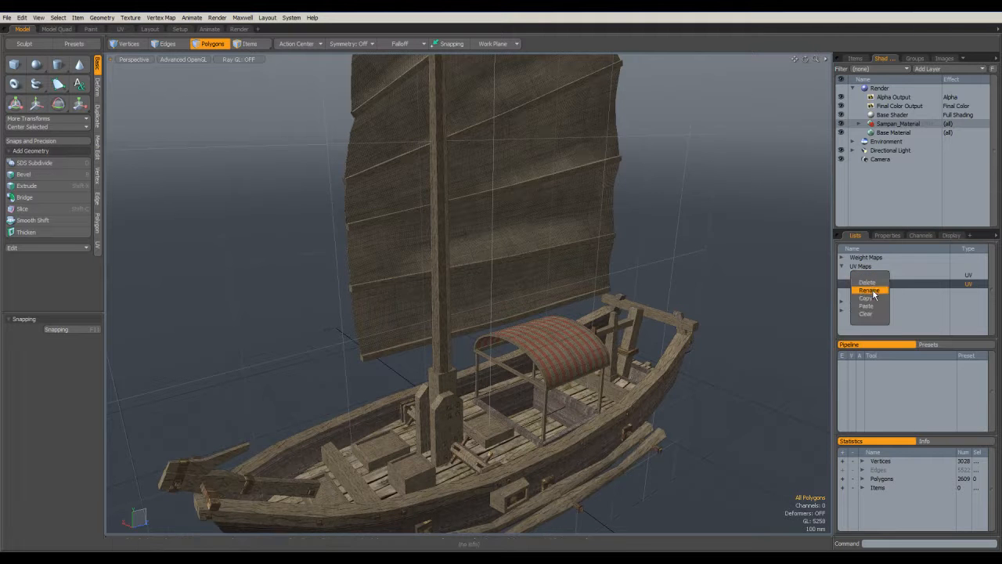
left_click(873, 289)
key("Return")
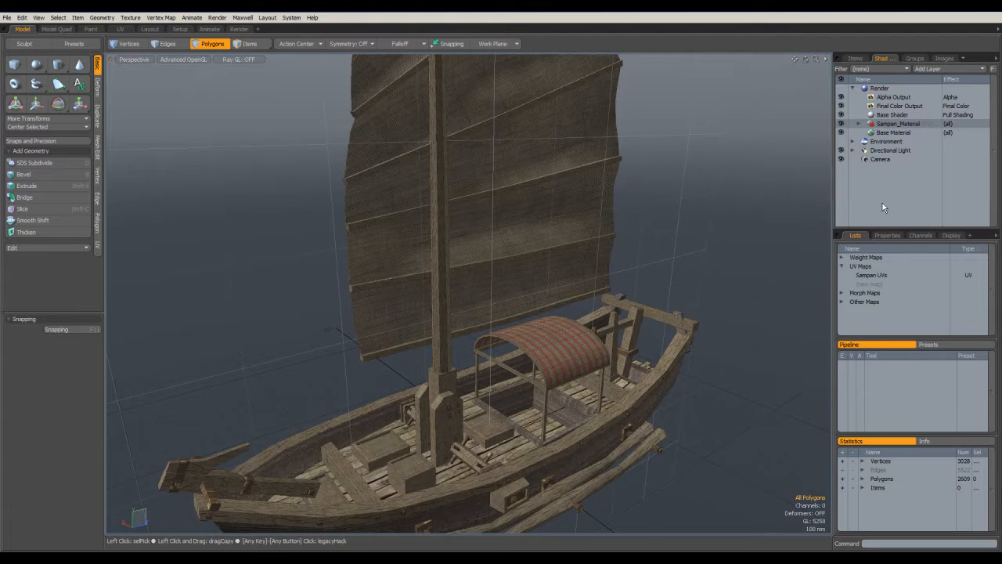
- Load the AO_Final image from the Section 6 Bakes folder as an image map layer in the Sampan_Material group
left_click_drag(745, 228, 634, 245, "alt")
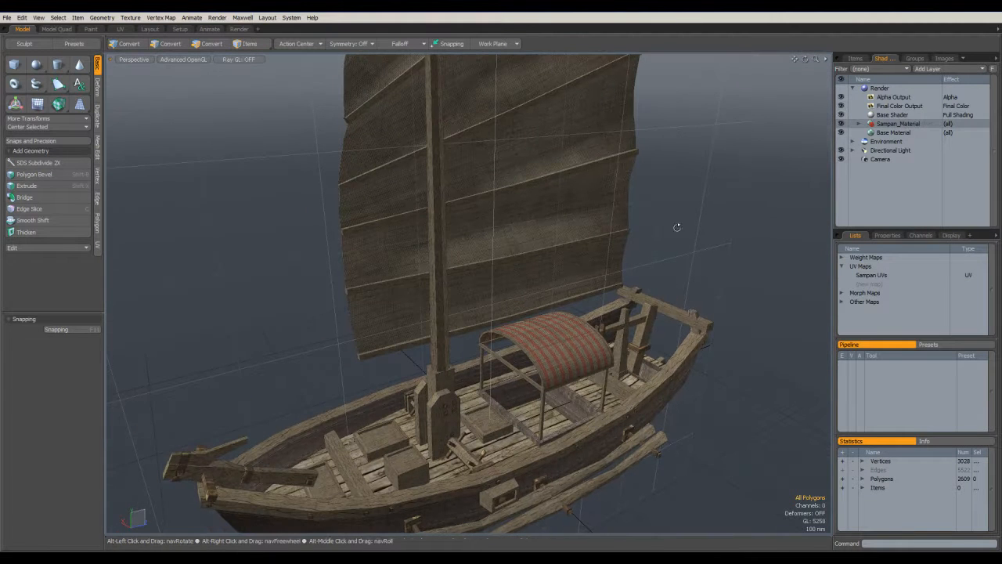
left_click(859, 124)
left_click(901, 125)
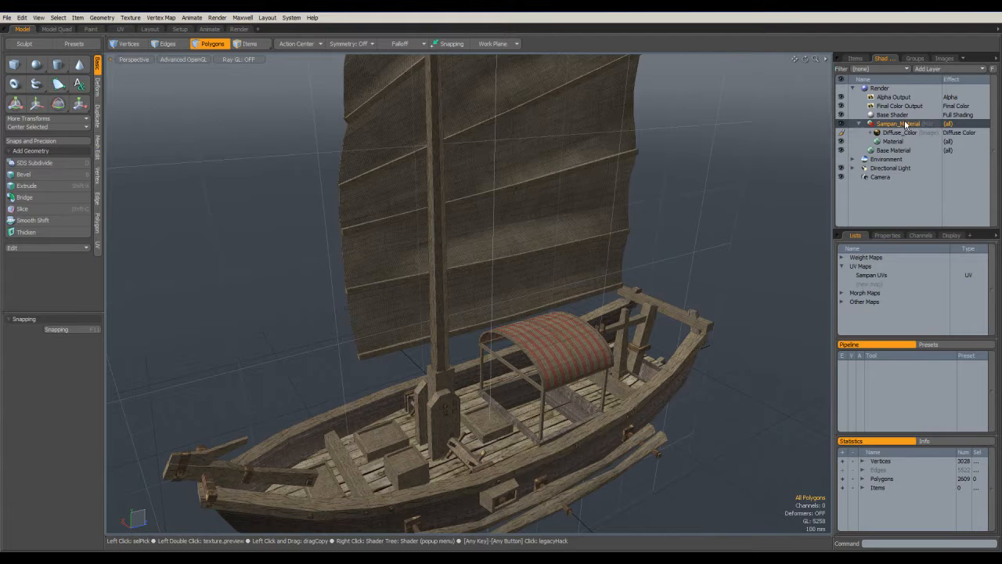
left_click(929, 69)
mouse_move(944, 105)
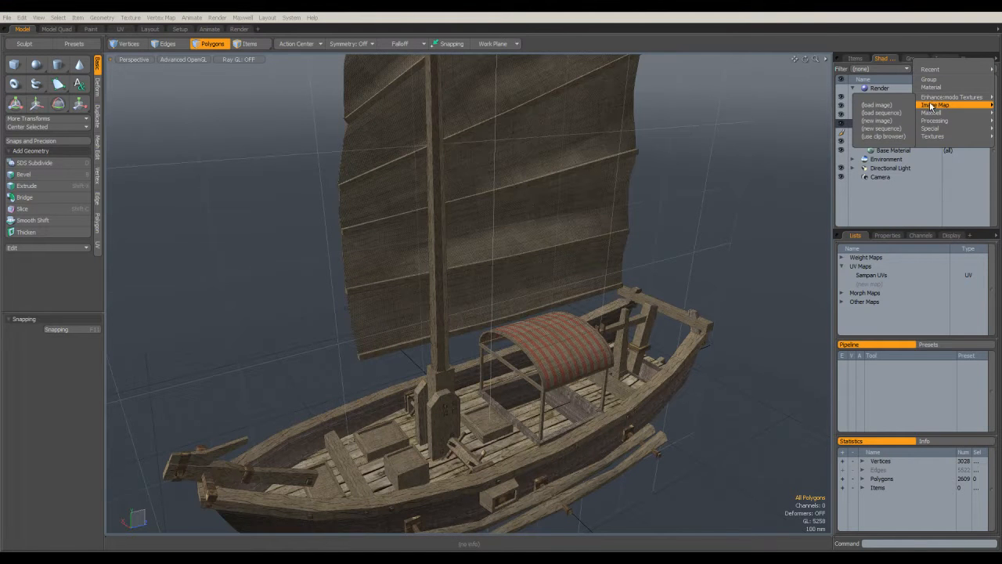
left_click(877, 105)
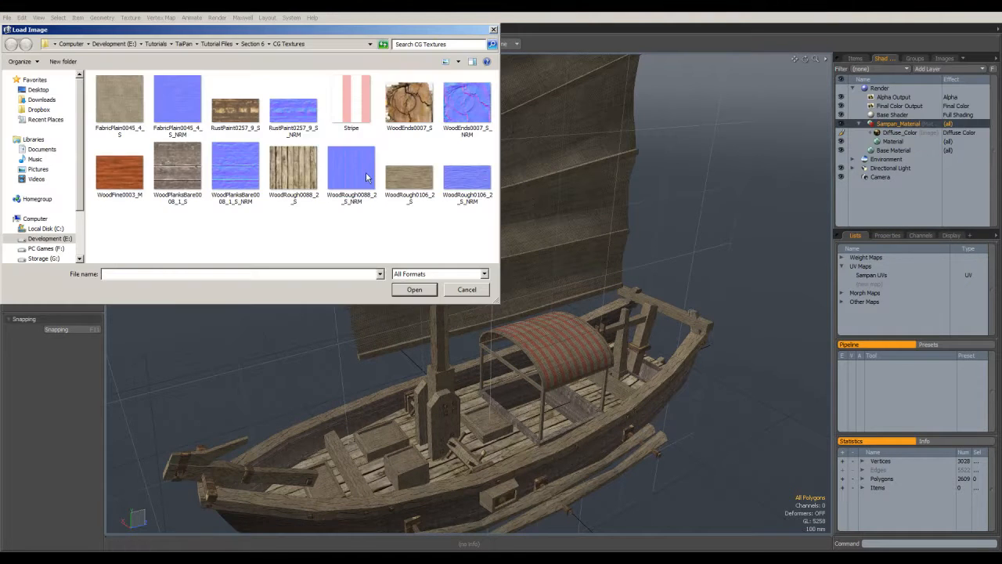
left_click(252, 44)
double_click(112, 91)
left_click(130, 111)
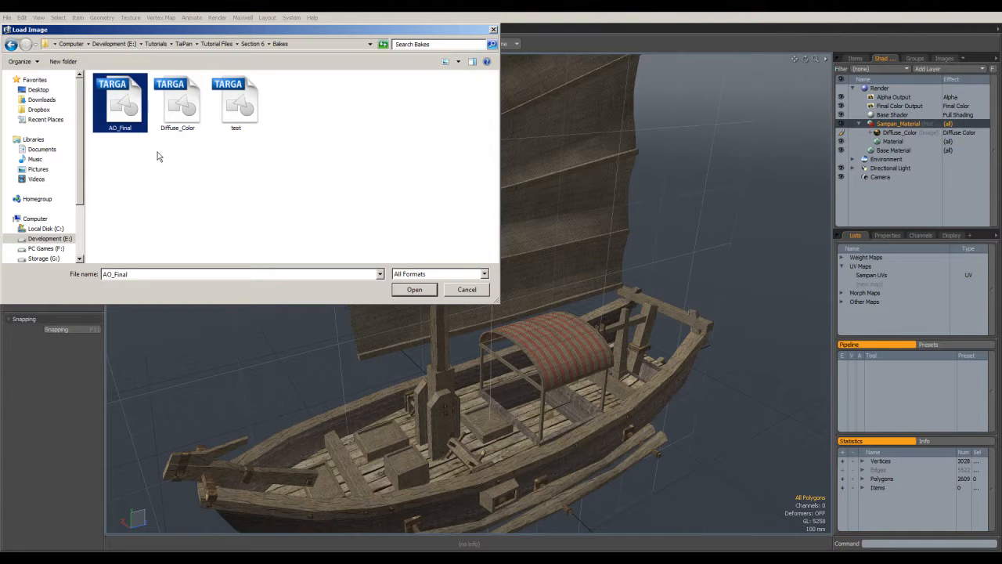
left_click(413, 291)
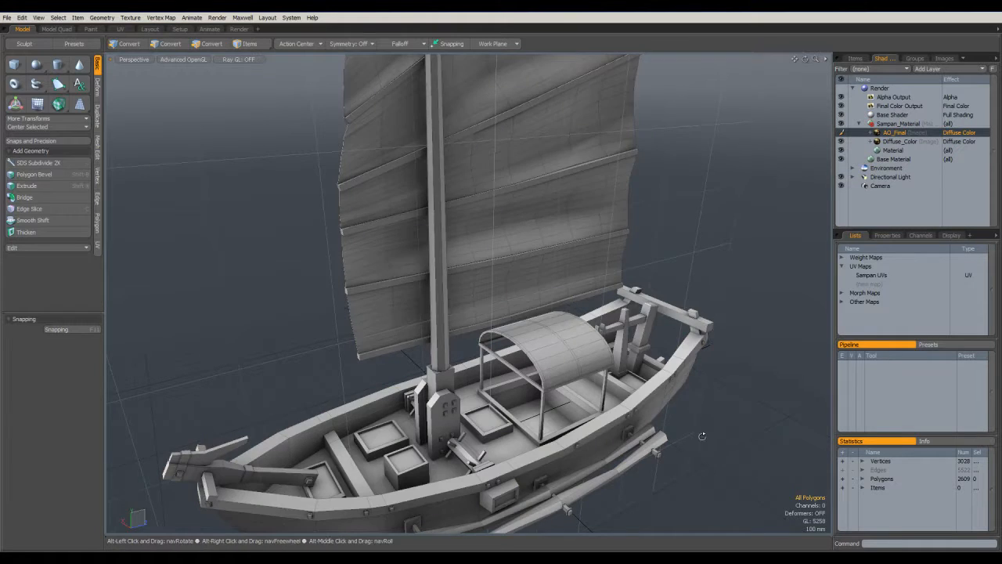
- Turn off antialiasing for the AO_Final layer, set its blend mode to Multiply, and switch to the Render layout
left_click_drag(666, 403, 512, 337, "alt")
left_click_drag(513, 337, 610, 333, "alt")
left_click(889, 234)
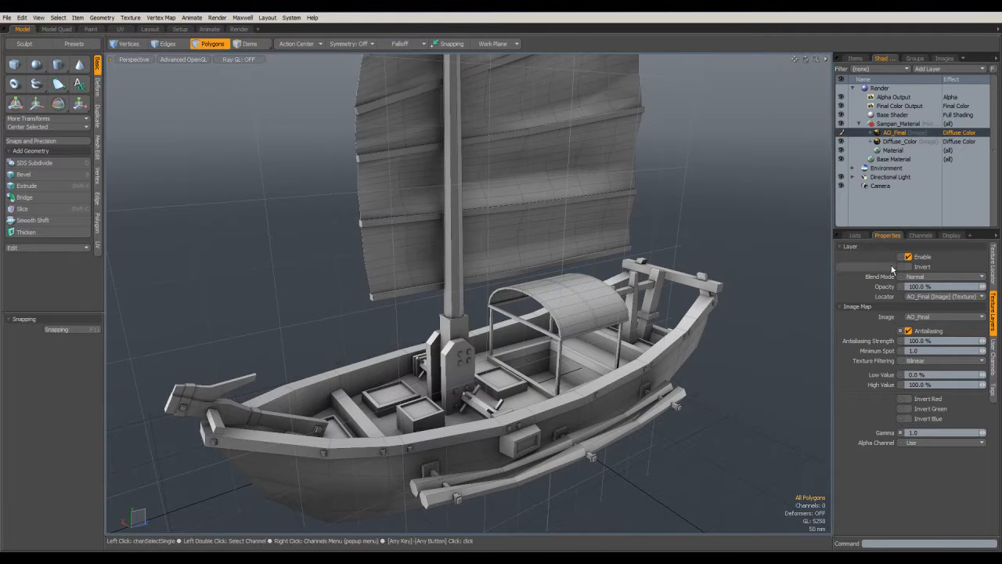
left_click(901, 142)
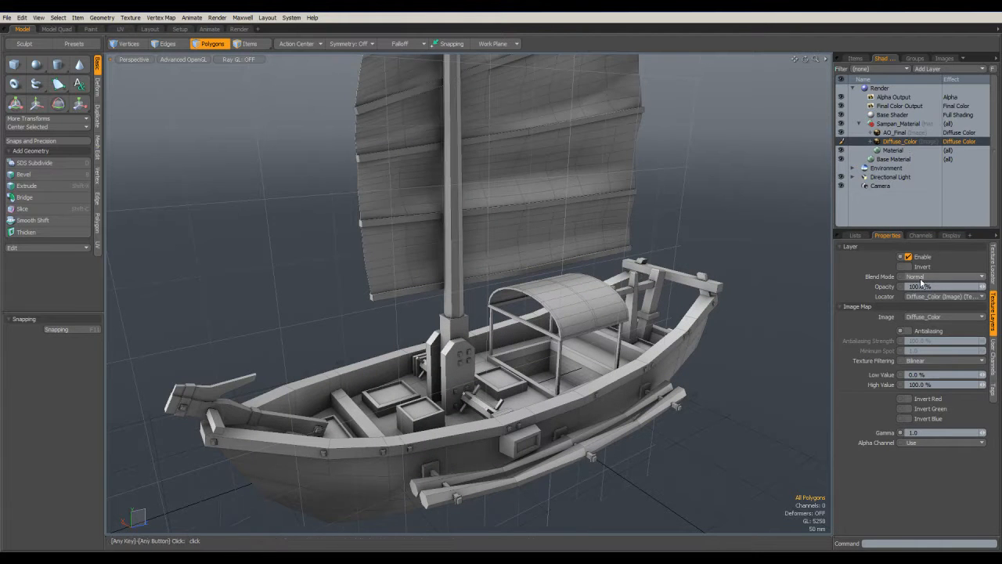
left_click(906, 133)
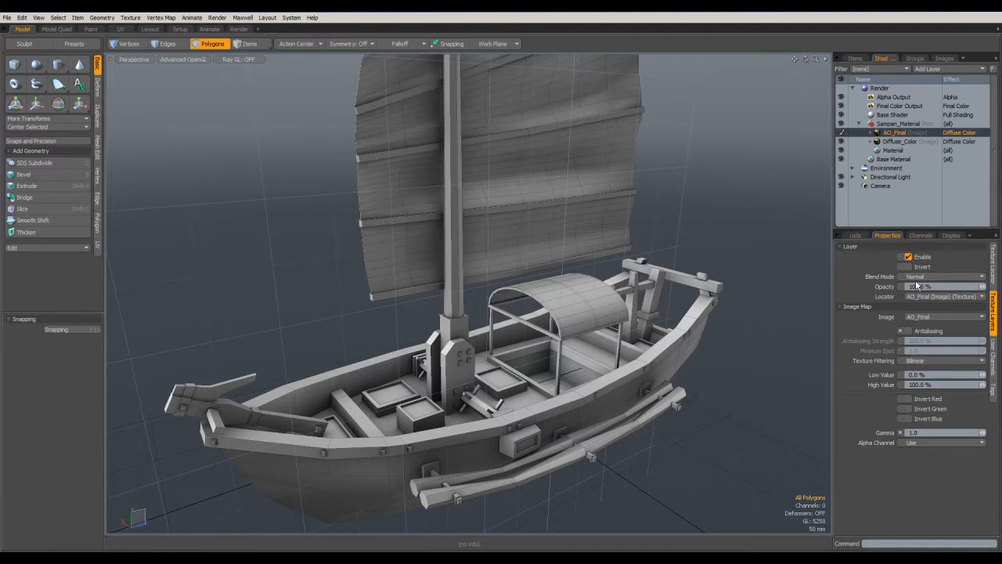
left_click(921, 278)
left_click(916, 324)
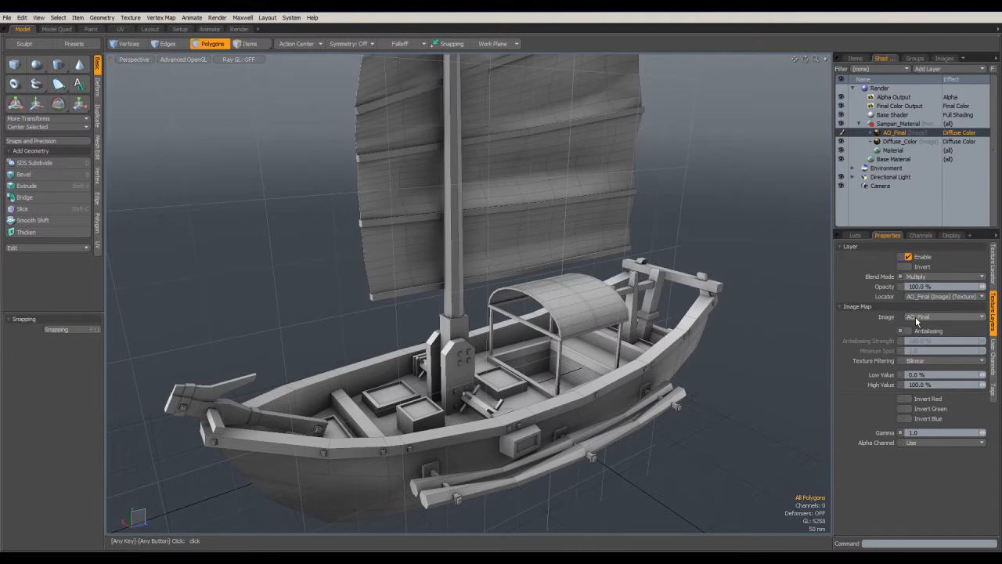
left_click(238, 29)
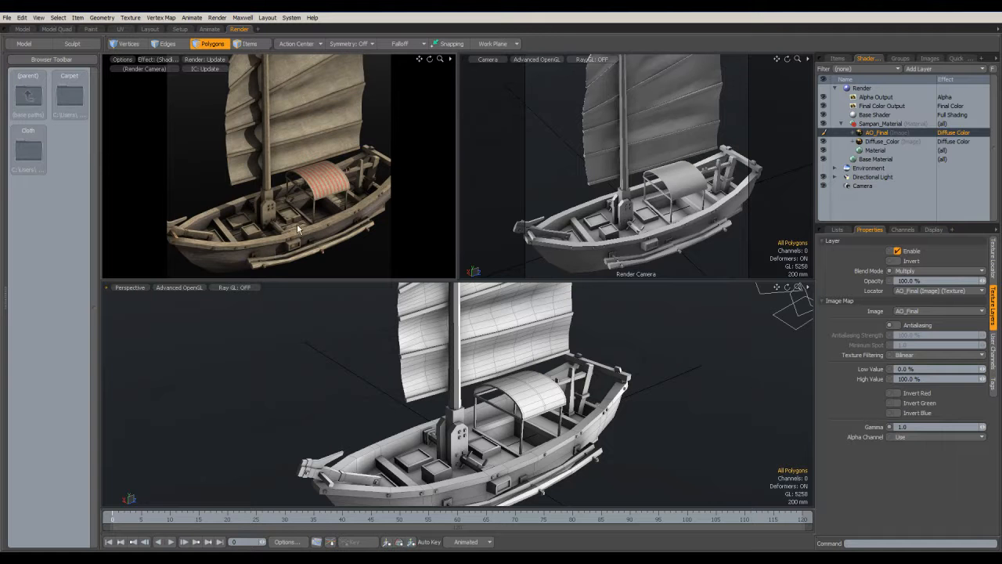
left_click(218, 19)
left_click(228, 27)
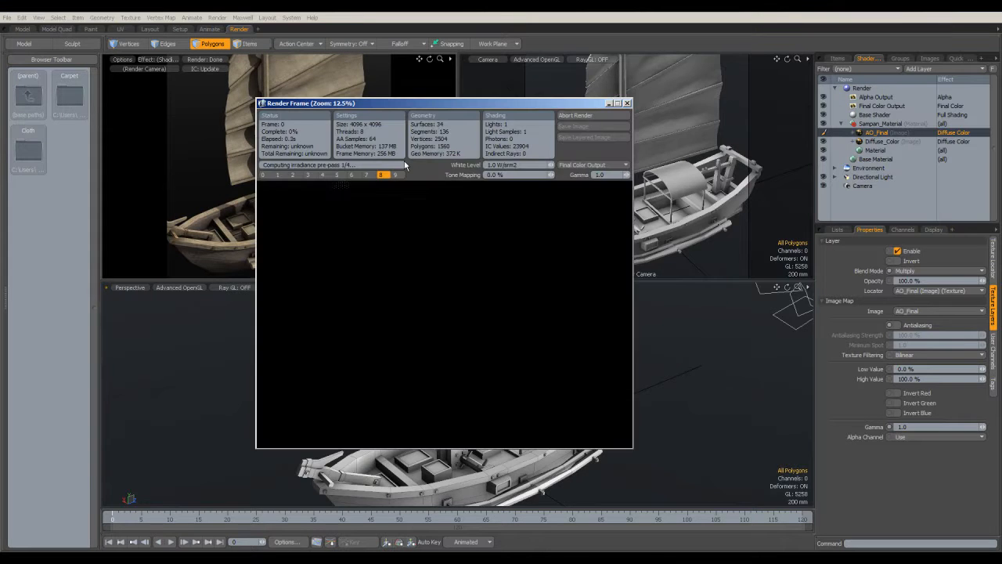
left_click(596, 116)
- Set the render frame width and height to 900 pixels
left_click(862, 88)
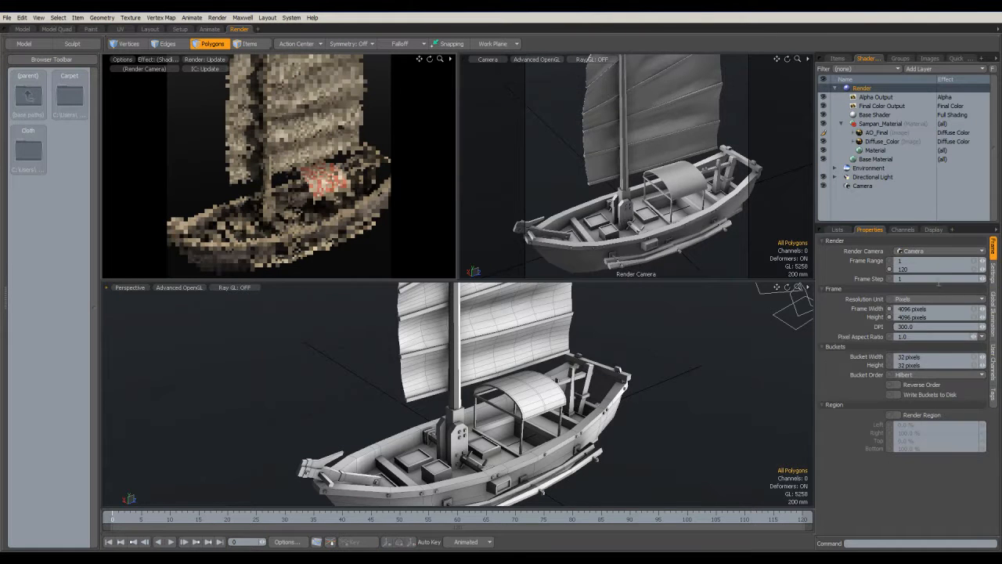
left_click(974, 311)
type("900")
key("Return")
- Render the boat from the camera, examine the combined diffuse and ambient occlusion textures, and close the render window
left_click(222, 18)
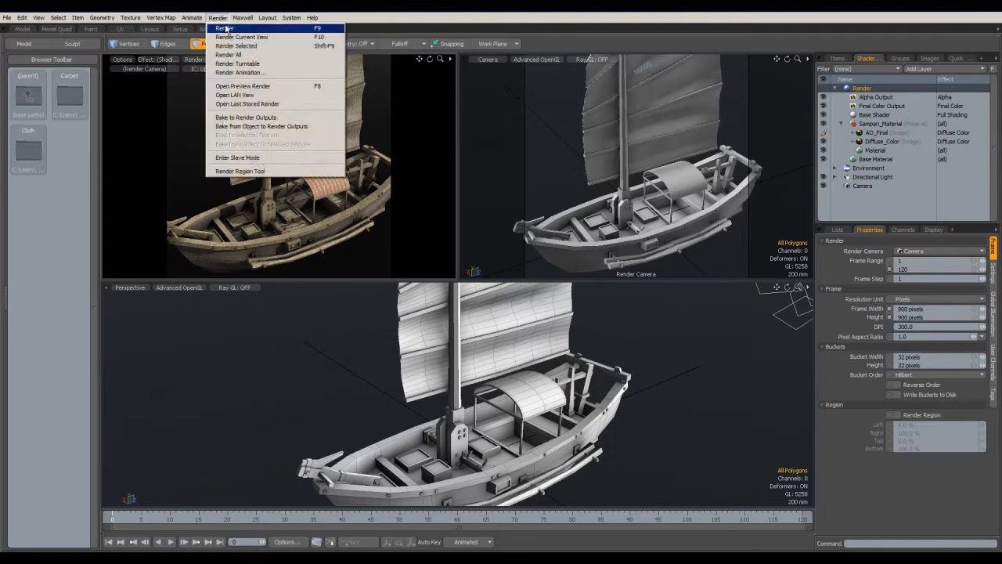
left_click(225, 28)
left_click_drag(496, 106, 467, 13)
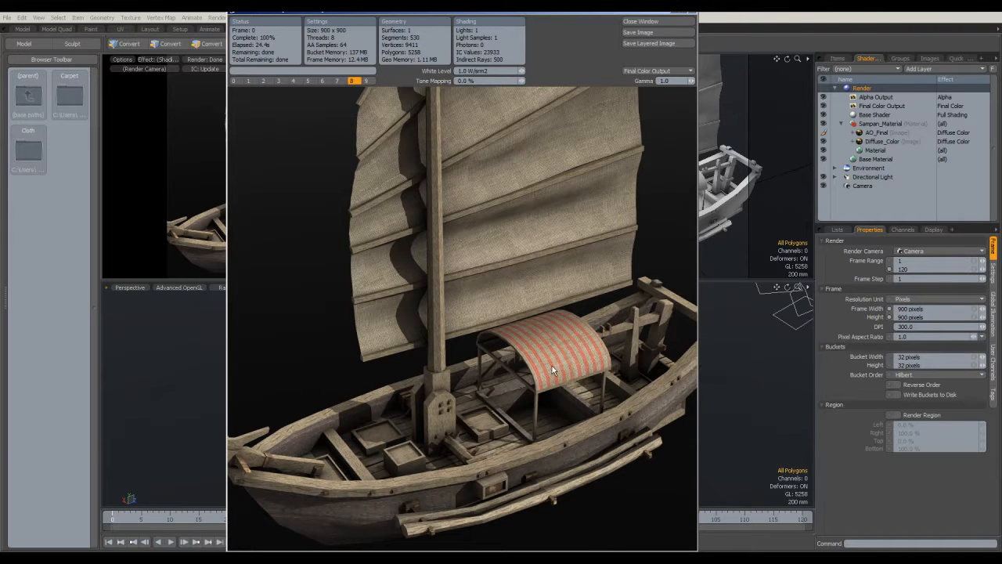
left_click_drag(550, 368, 523, 379, "alt")
left_click(642, 22)
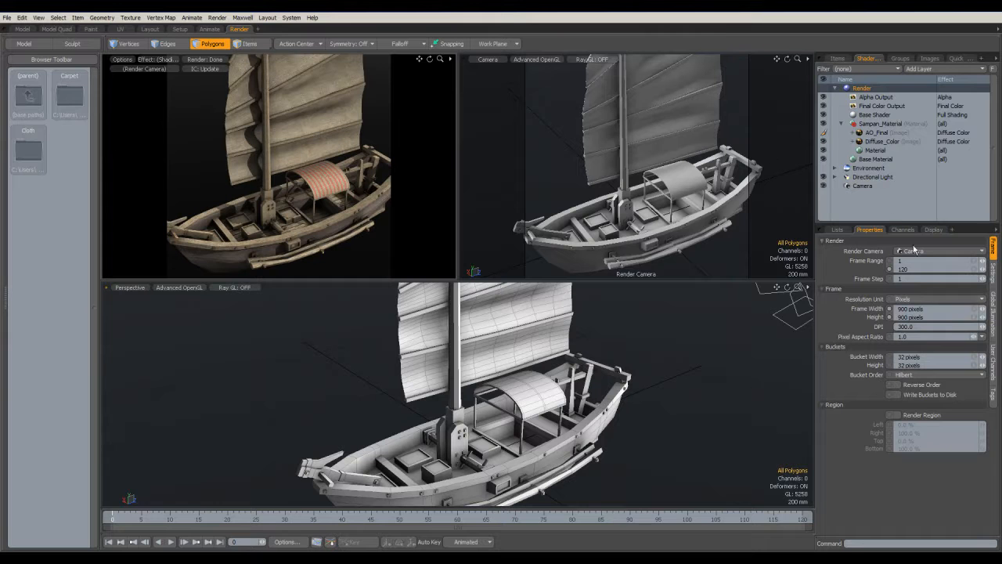
- Hide the AO_Final layer in the Sampan_Material group
left_click(879, 133)
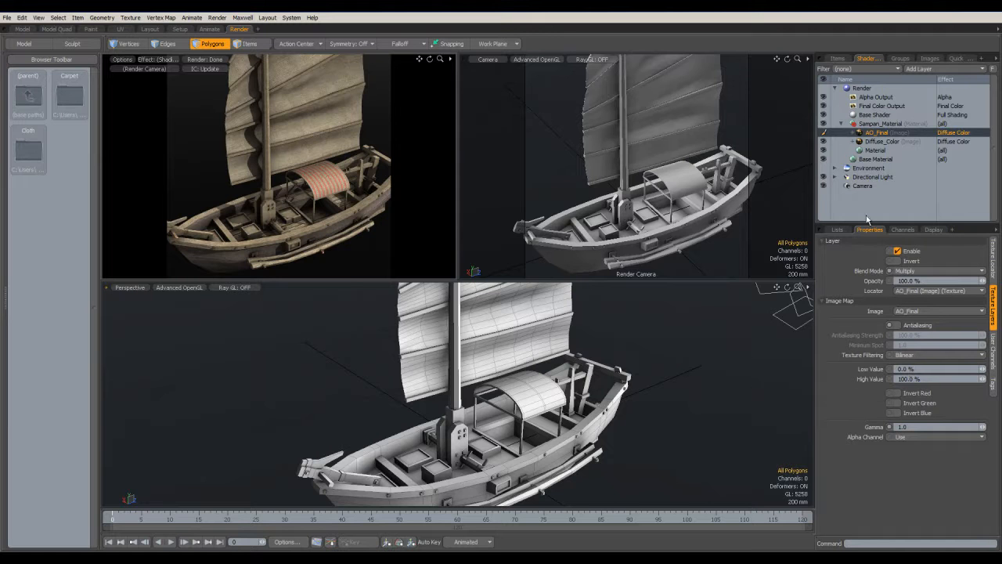
left_click_drag(604, 368, 615, 366, "alt")
left_click(824, 133)
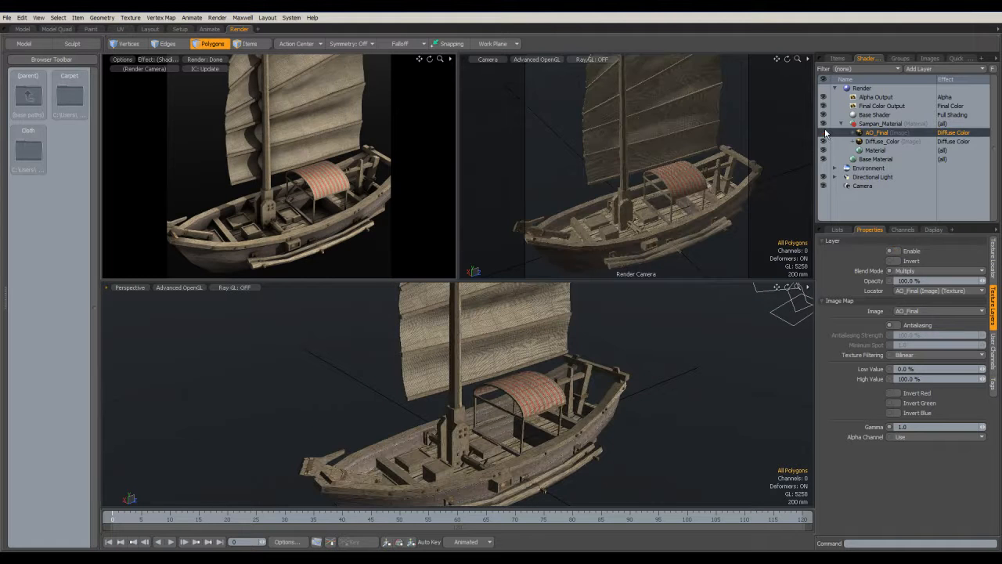
- Add a new 4096 x 4096 Targa image map named Grime to the Sampan_Material group, saved in the Bakes folder
left_click(879, 124)
left_click(920, 69)
mouse_move(921, 71)
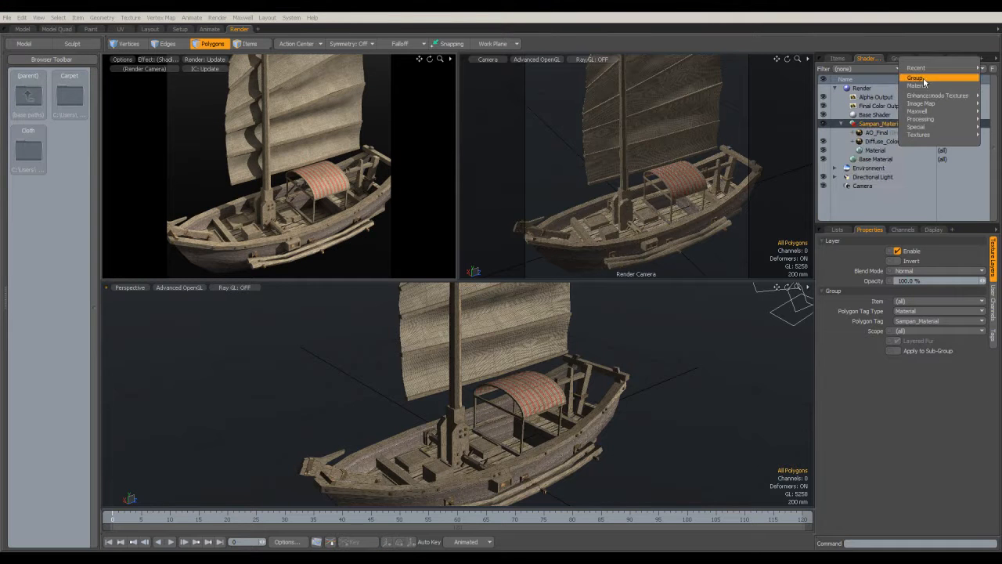
mouse_move(922, 104)
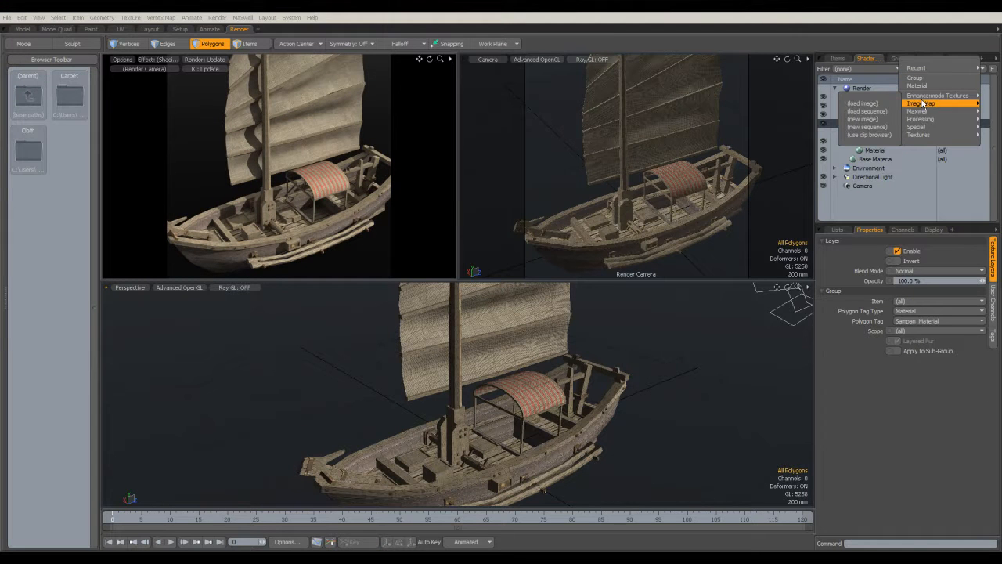
left_click(865, 119)
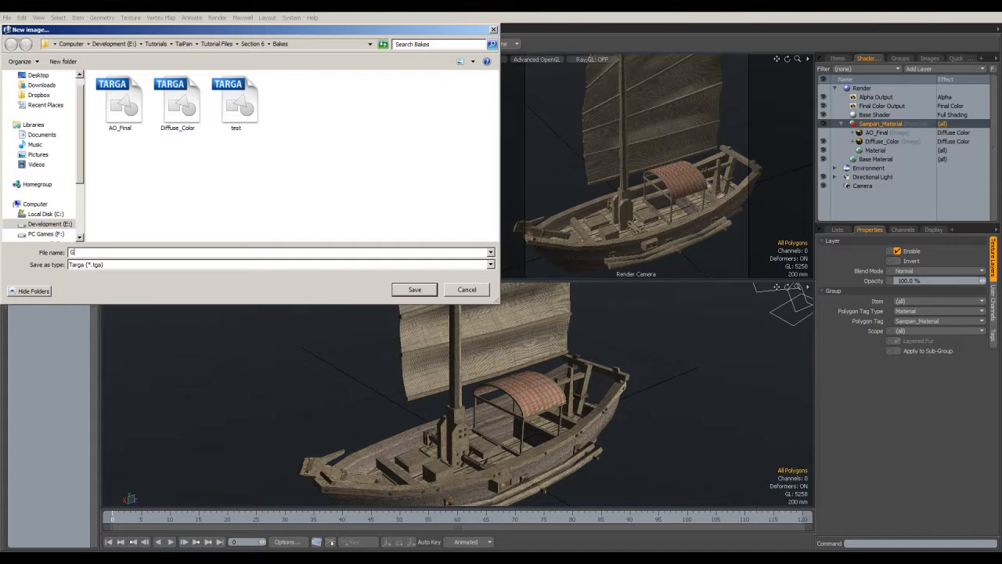
left_click(407, 292)
left_click(626, 167)
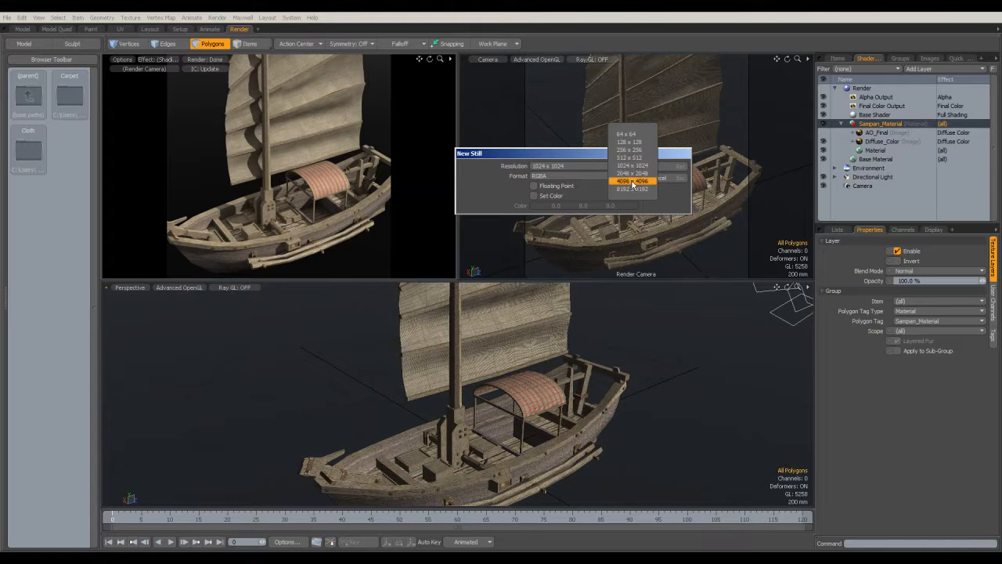
left_click(632, 180)
left_click(654, 166)
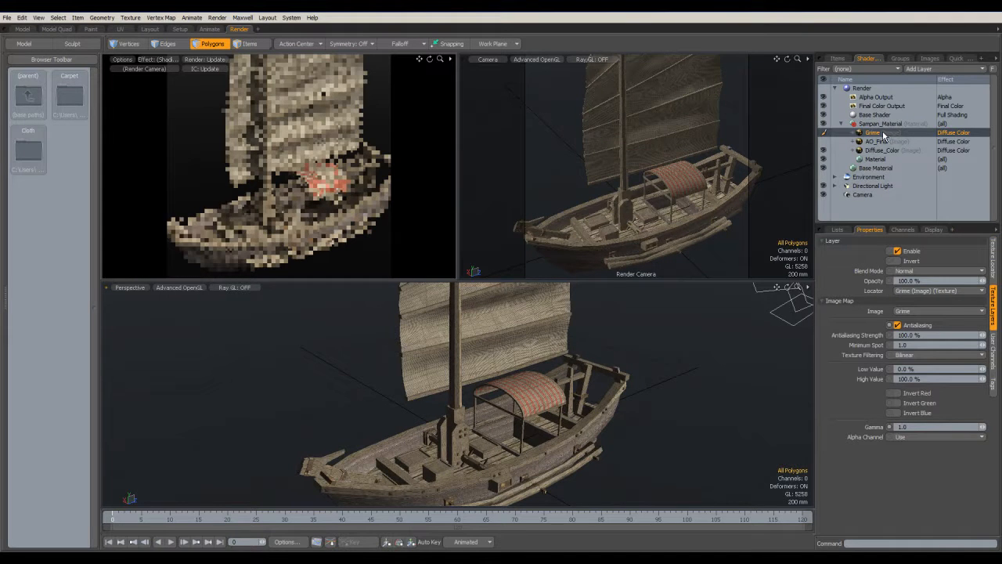
- Move the Grime layer below AO_Final with both visible, check its texture locator, and turn off the Grime map's antialiasing
left_click_drag(885, 146, 885, 146)
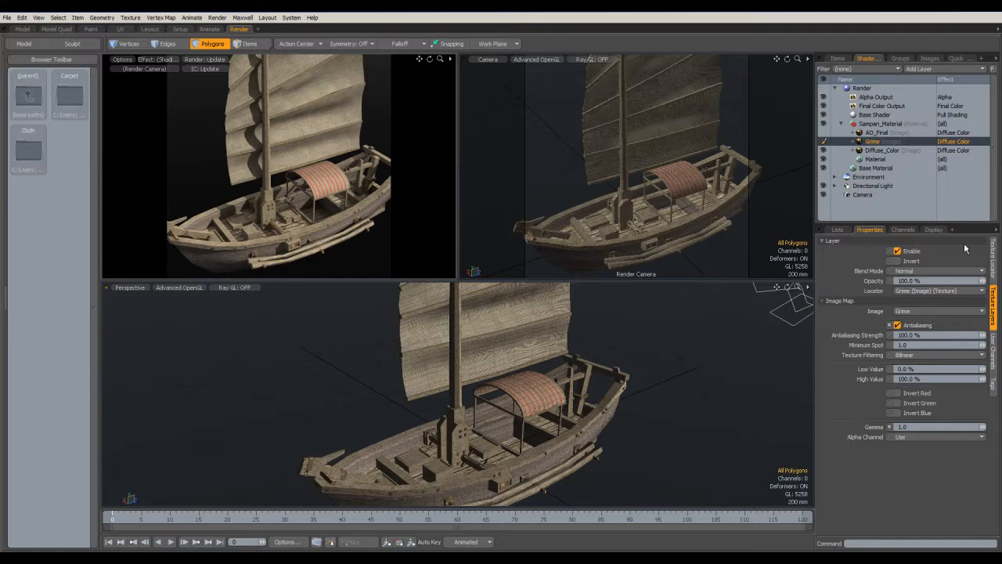
left_click(995, 257)
left_click(994, 304)
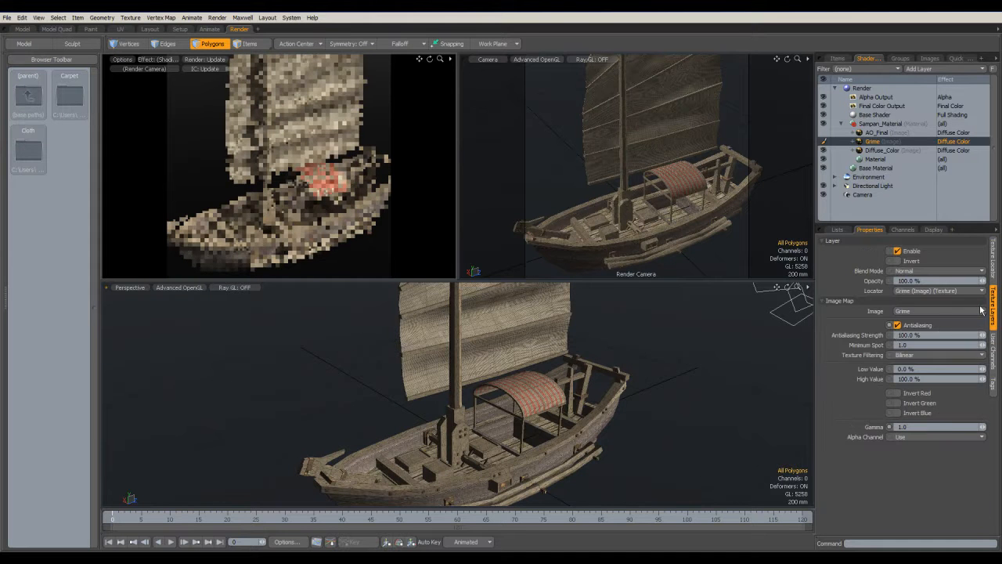
left_click(995, 257)
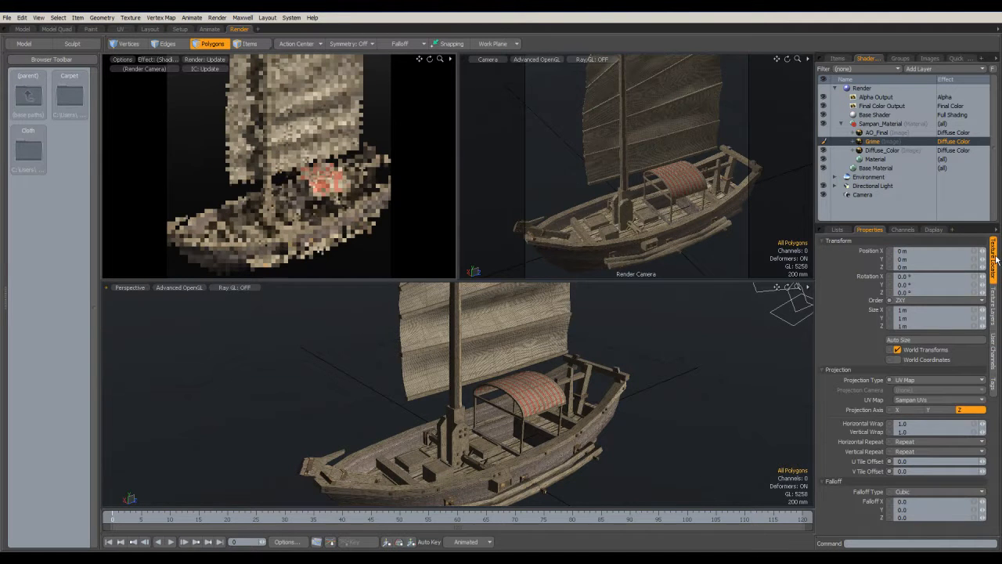
left_click(994, 304)
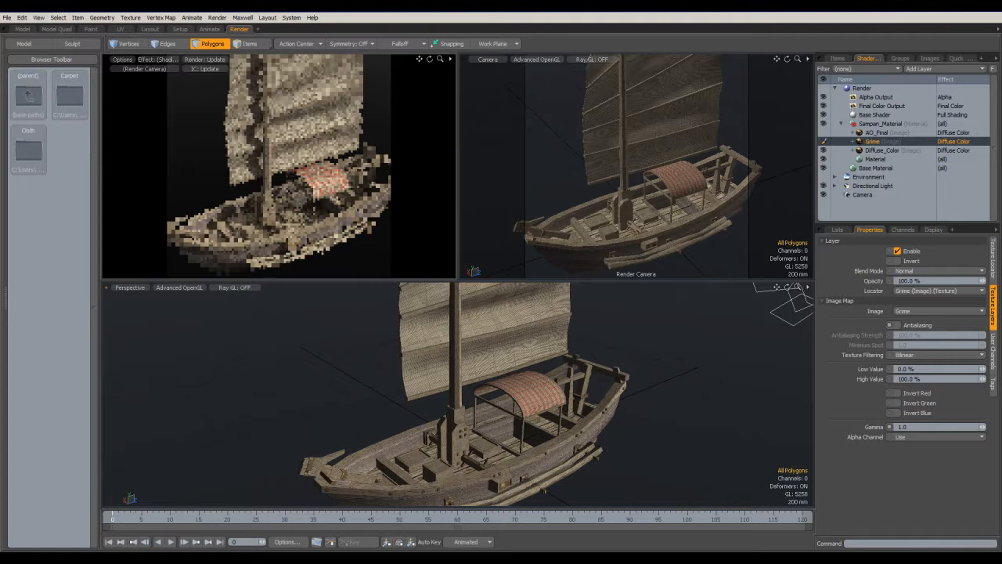
left_click(4, 17)
left_click(32, 213)
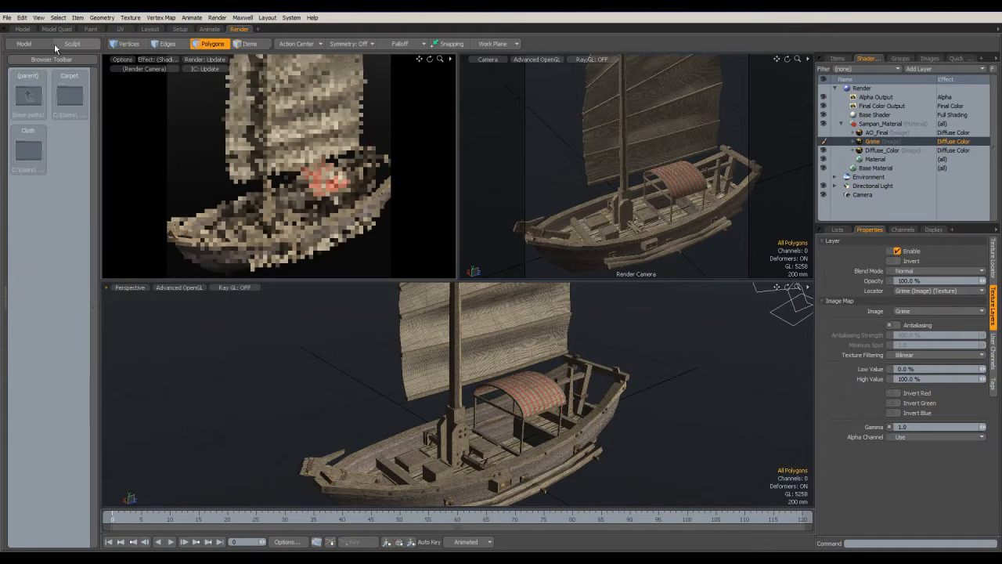
- Switch to the Paint layout and frame the boat's hull in the perspective view
left_click(91, 29)
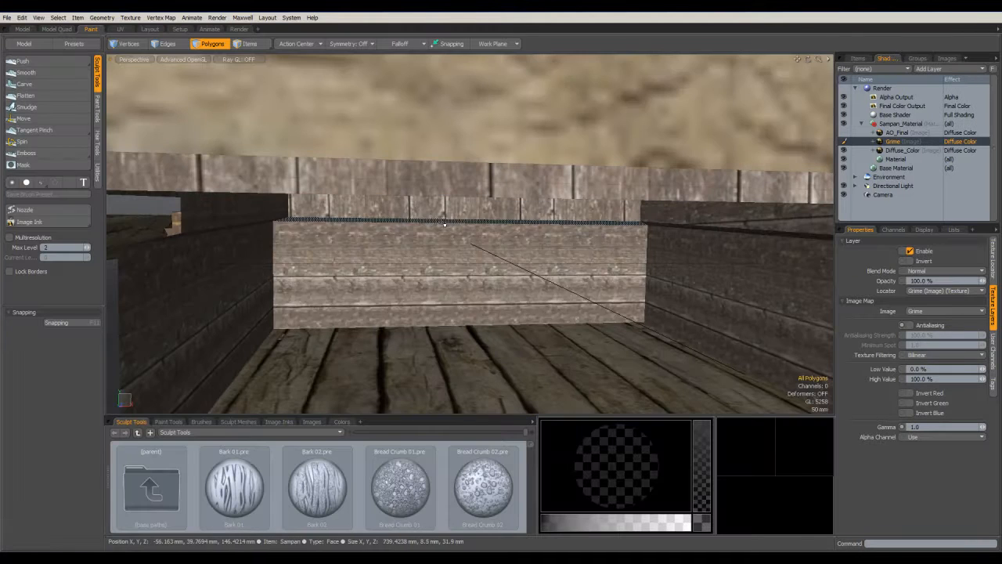
left_click_drag(474, 276, 535, 327, "alt")
left_click_drag(616, 290, 213, 88, "alt")
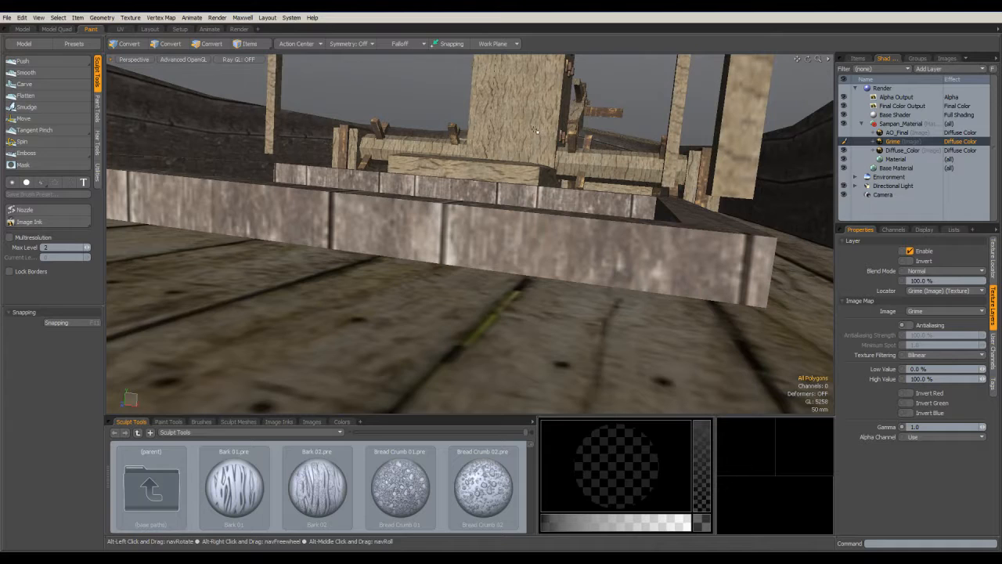
left_click(198, 60)
left_click(216, 195)
left_click_drag(352, 215, 451, 224, "alt")
left_click_drag(383, 224, 496, 253, "alt")
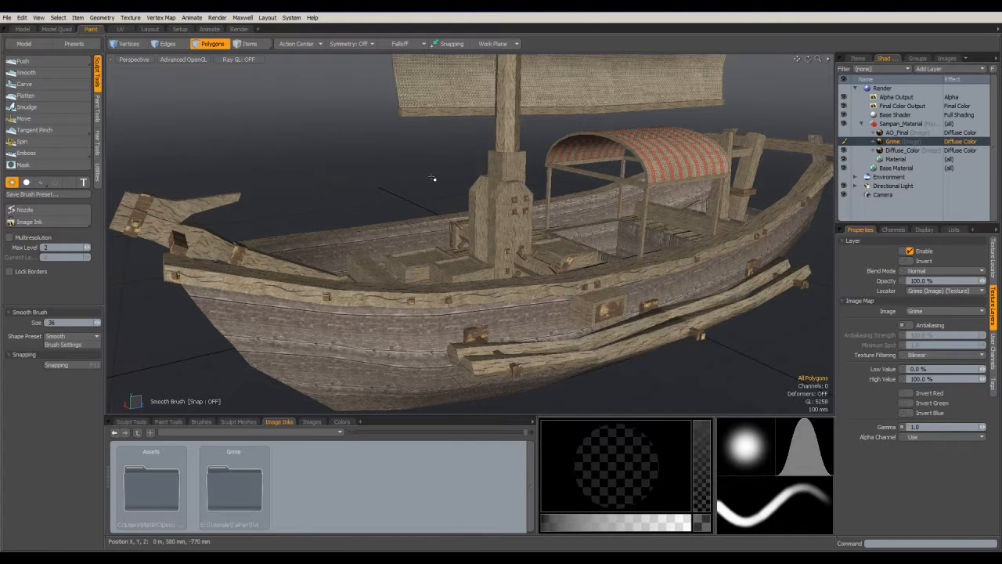
- Activate the Airbrush paint tool with the nozzle and Image Ink options
left_click(98, 115)
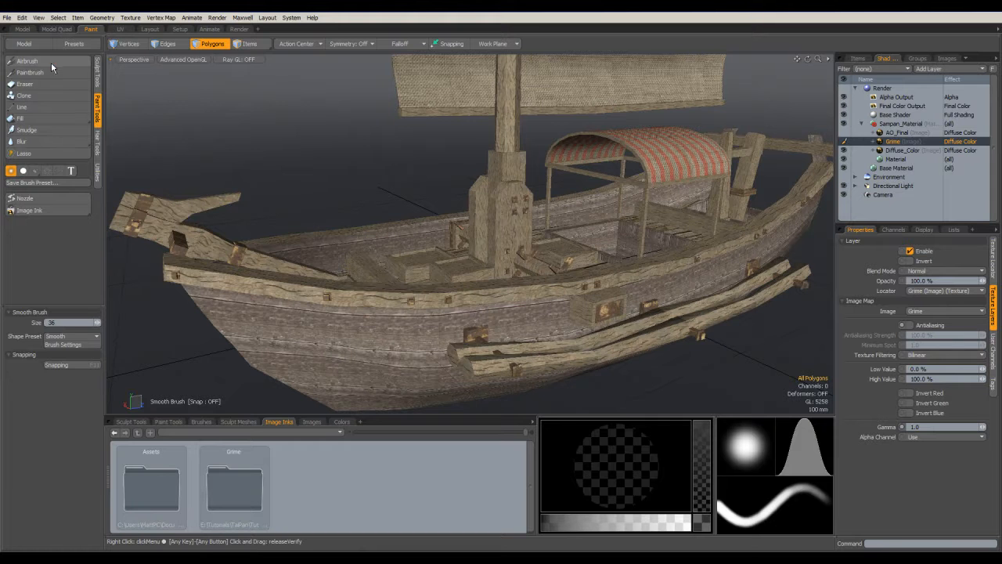
left_click(26, 62)
left_click(14, 197)
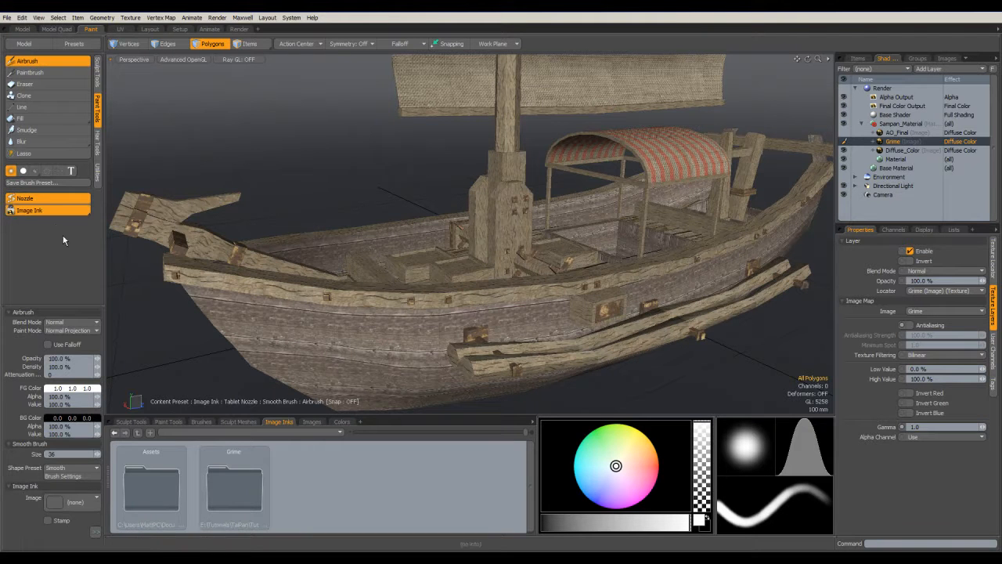
- Choose Grime_4.png from the Grime folder as the airbrush's ink image
left_click(64, 507)
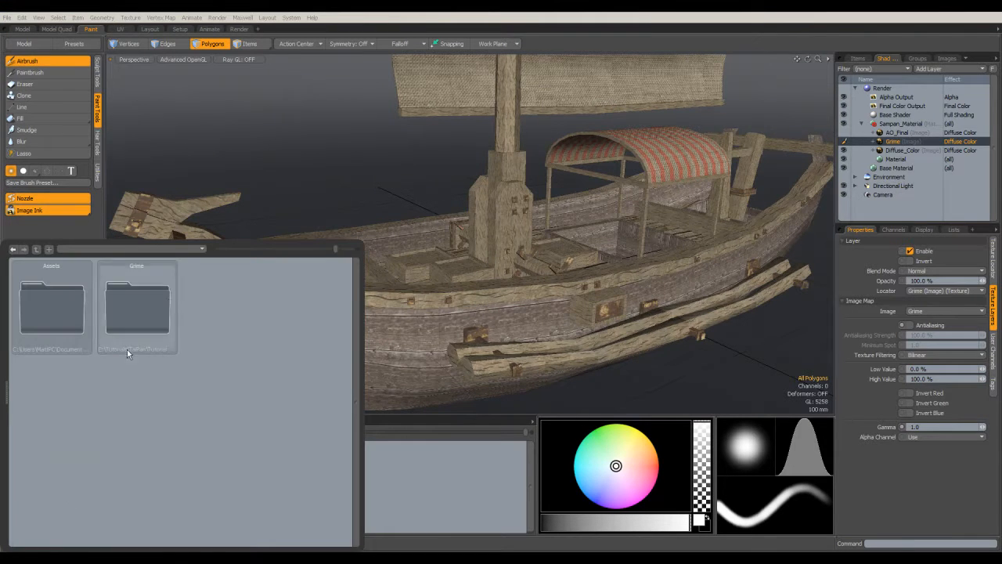
left_click(202, 250)
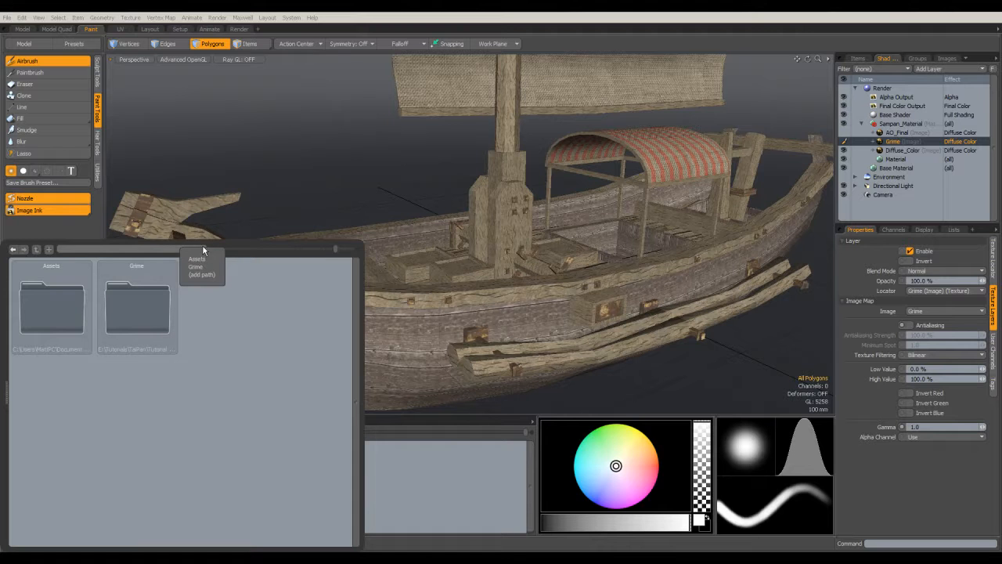
left_click(185, 310)
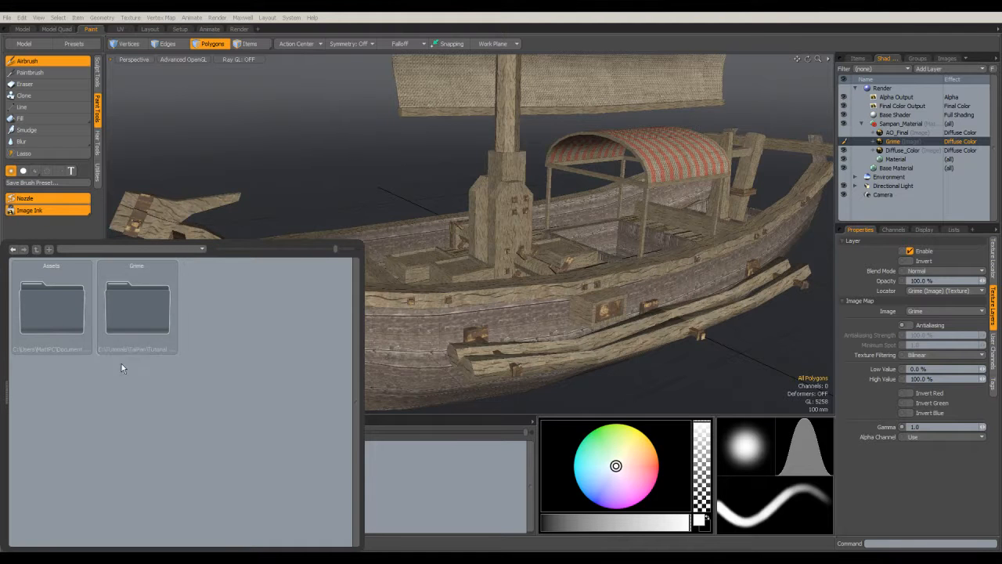
double_click(138, 317)
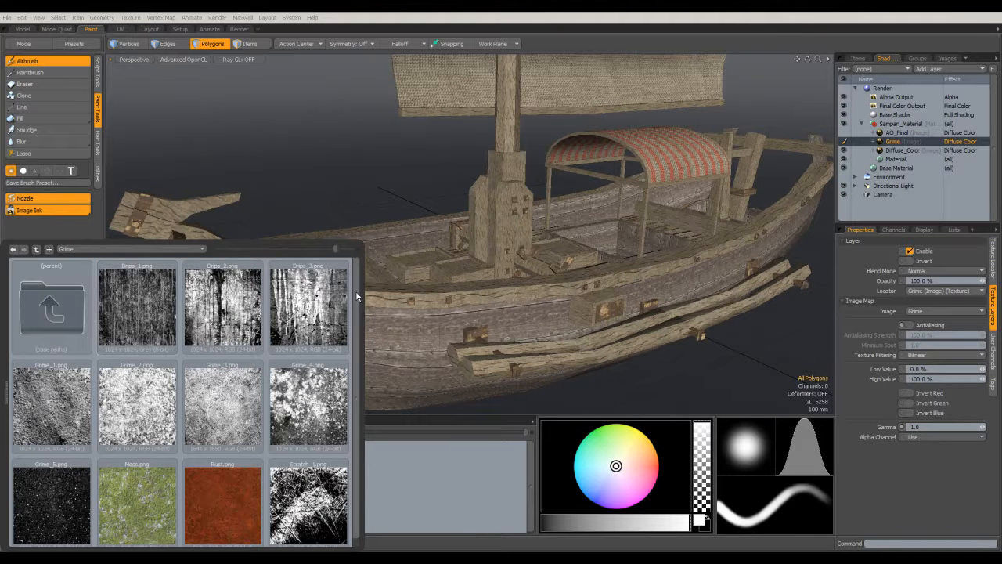
scroll(356, 306, "down", 1)
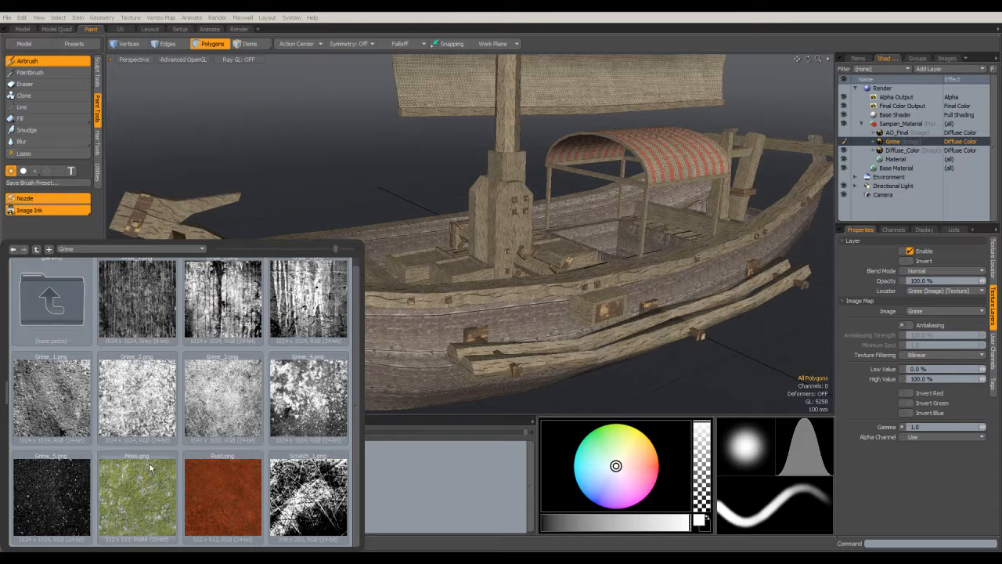
left_click(309, 395)
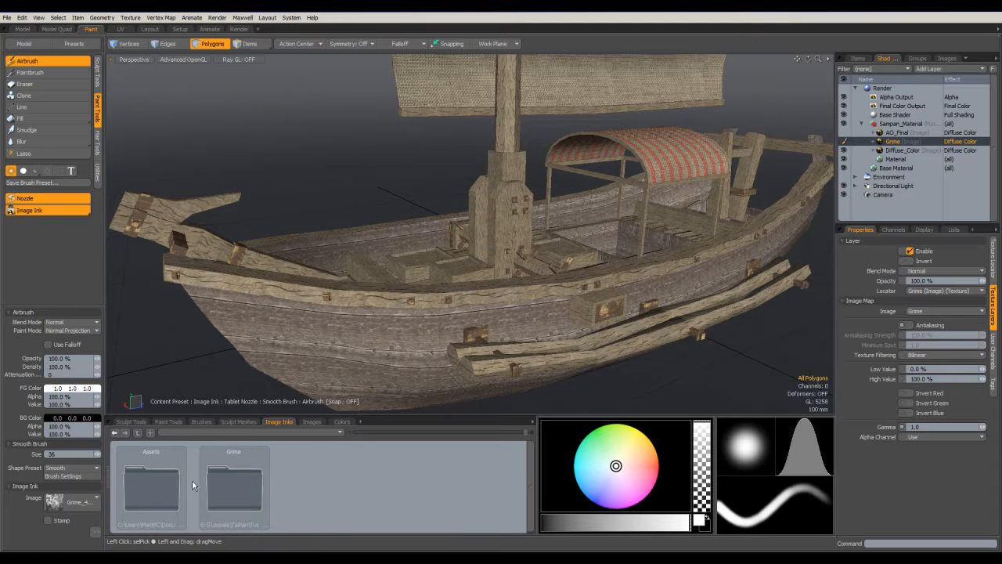
- Set the brush size to 142 and examine the scene's image clips, including the Grime map
mouse_move(342, 325)
right_mouse_down()
mouse_move(583, 325)
mouse_move(382, 325)
right_mouse_up()
mouse_move(409, 337)
left_mouse_down("alt")
mouse_move(405, 312)
mouse_move(427, 302)
mouse_move(517, 297)
mouse_move(290, 270)
mouse_move(323, 285)
mouse_move(317, 263)
left_mouse_up("alt")
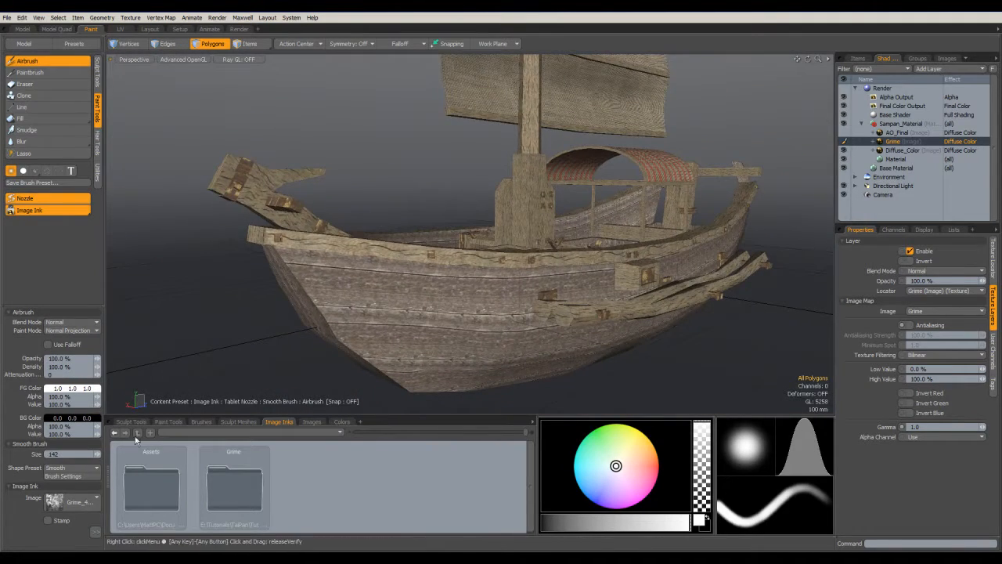
left_click(311, 422)
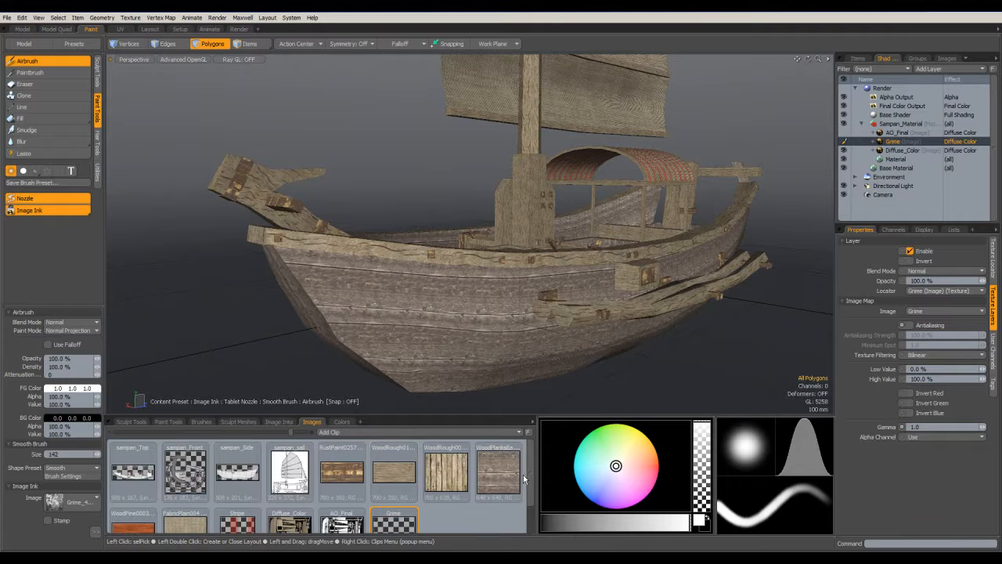
scroll(531, 477, "down", 2)
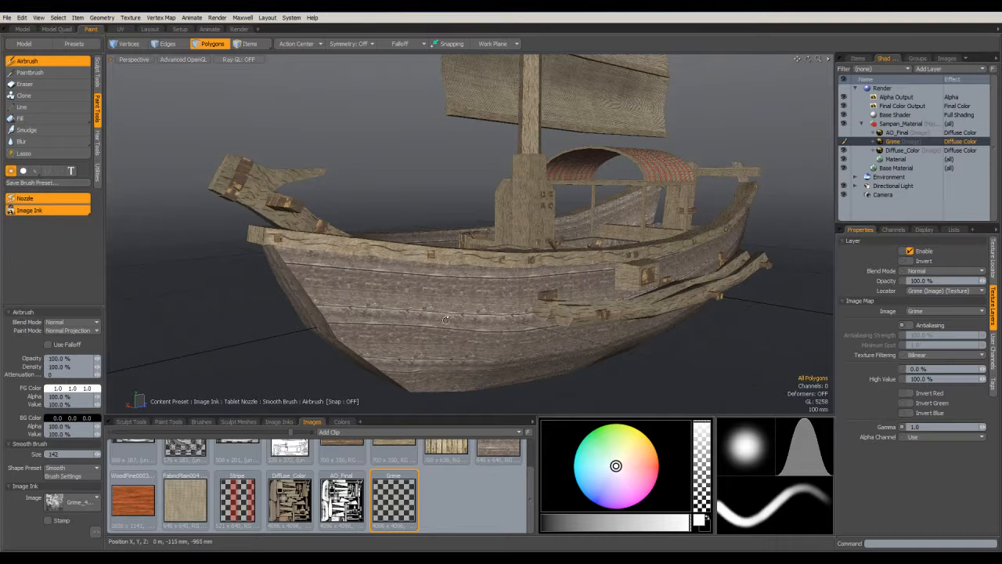
left_click_drag(446, 324, 429, 311, "alt")
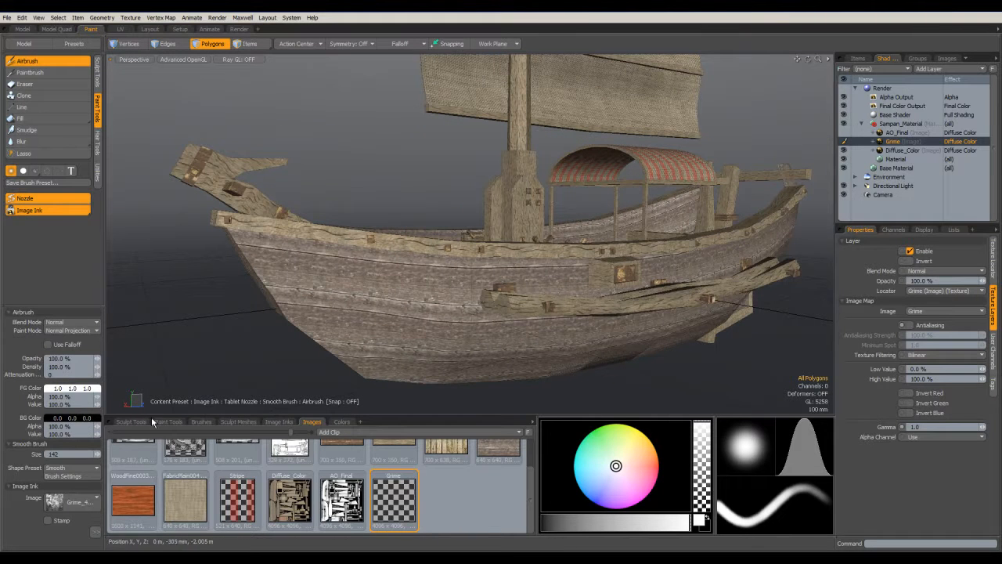
left_click(95, 523)
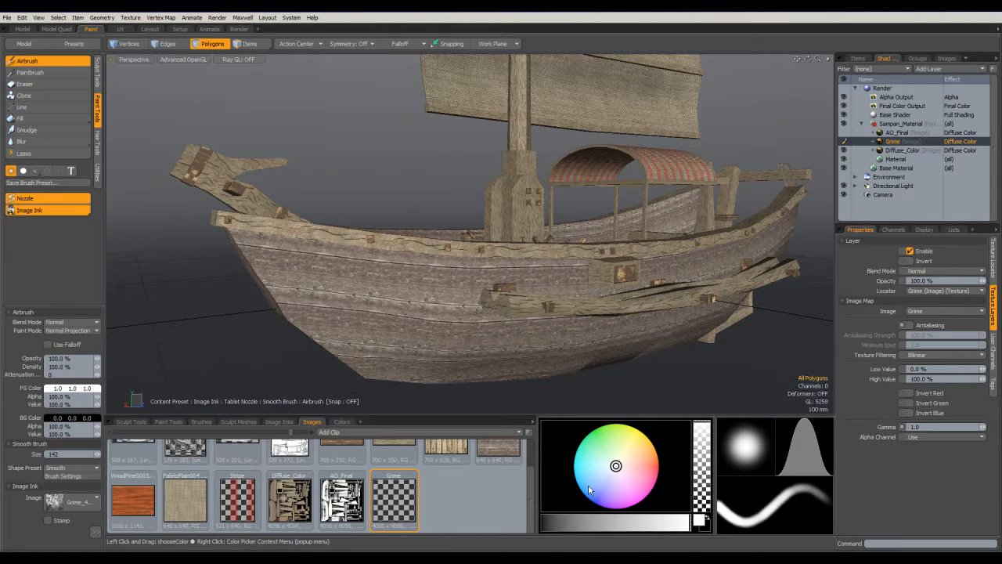
- Set the airbrush foreground color to a dark olive green of 0.03, 0.04, 0.01
left_click_drag(617, 475, 618, 485)
left_click_drag(575, 516, 560, 520)
left_click(617, 440)
mouse_move(602, 453)
left_mouse_down()
mouse_move(616, 443)
mouse_move(623, 462)
mouse_move(616, 436)
mouse_move(627, 443)
mouse_move(605, 436)
mouse_move(615, 436)
left_mouse_up()
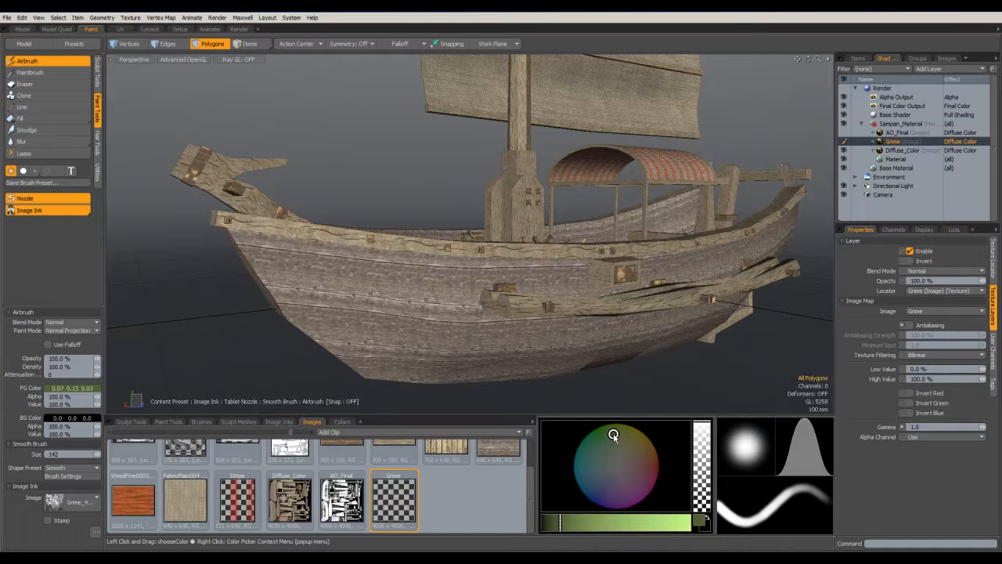
left_click(546, 523)
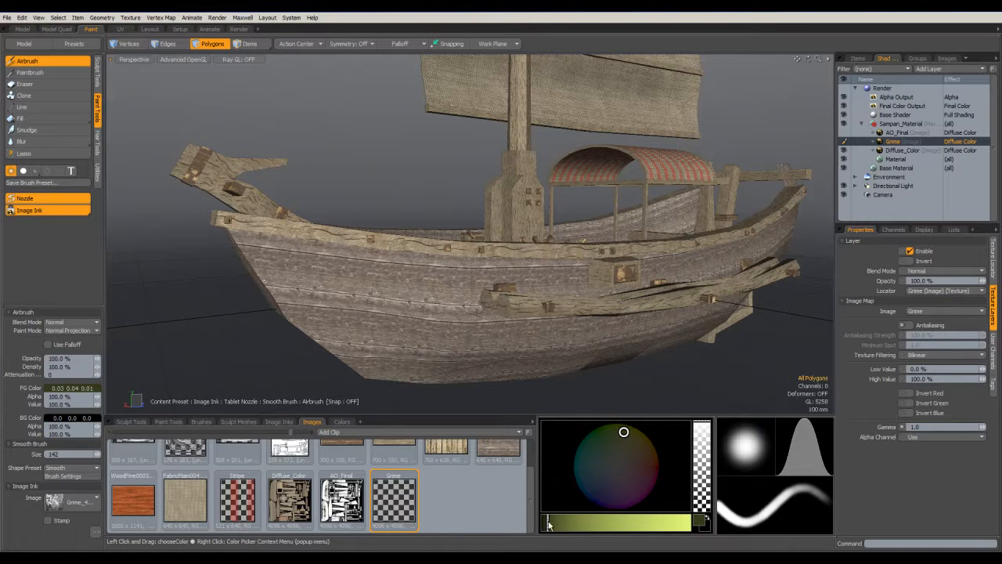
left_click_drag(546, 525, 548, 523)
- Check the Grime texture locator's projection settings and set the brush size to 86
left_click_drag(410, 338, 359, 301, "alt")
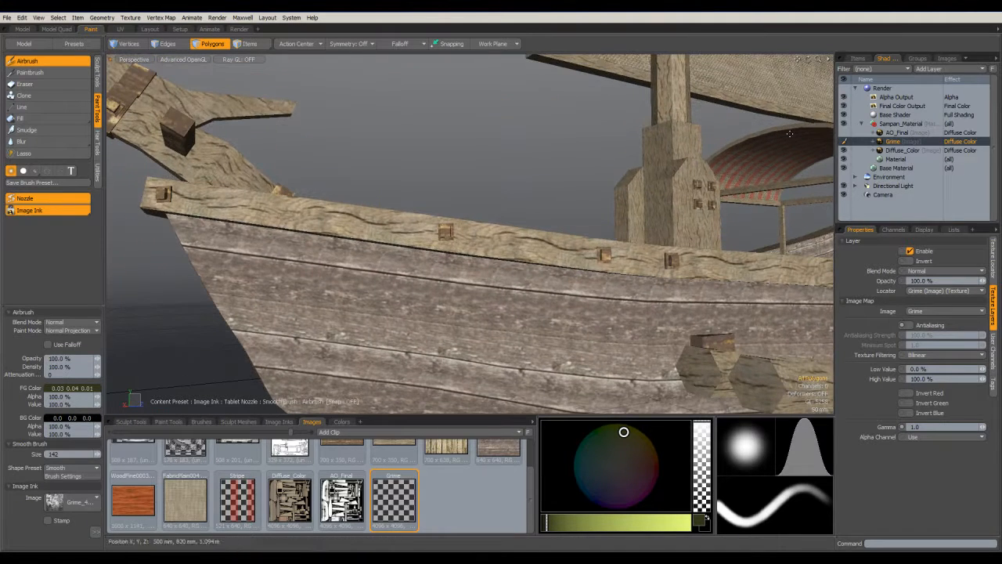
left_click(993, 266)
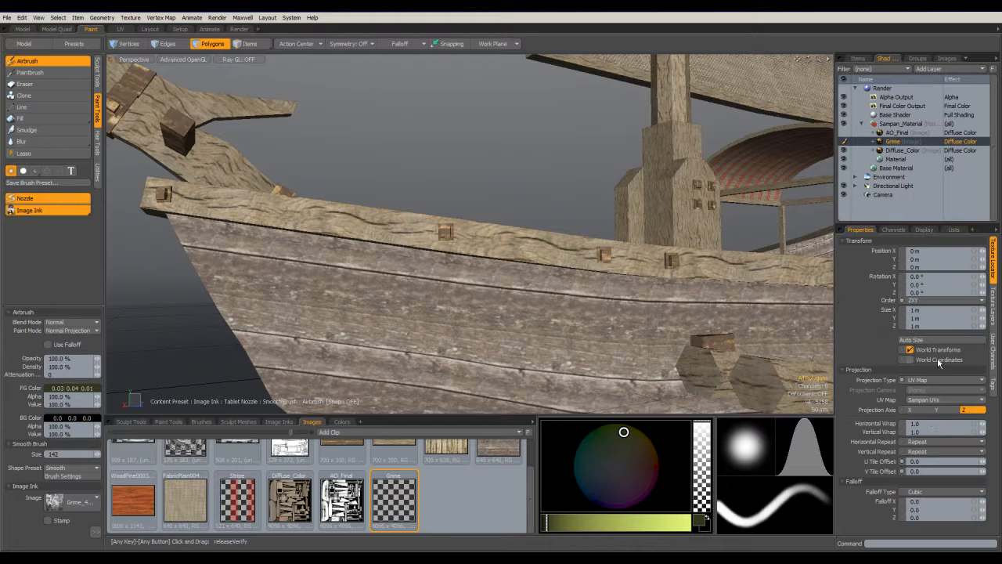
right_click_drag(357, 271, 323, 271)
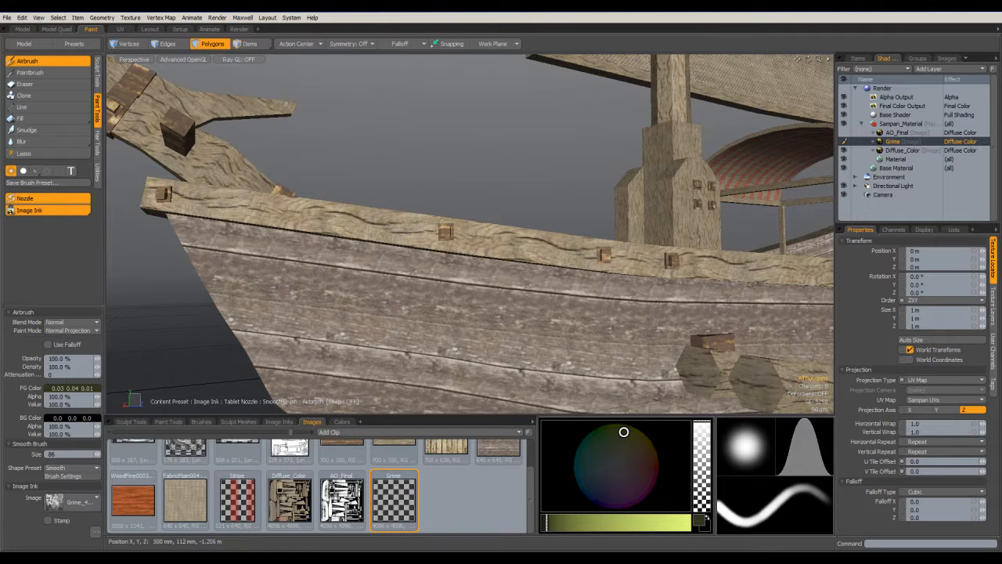
- Scale down the Grime_4 image ink, place it clear of the hull below the bow, and set the brush size to 79
left_click(466, 318)
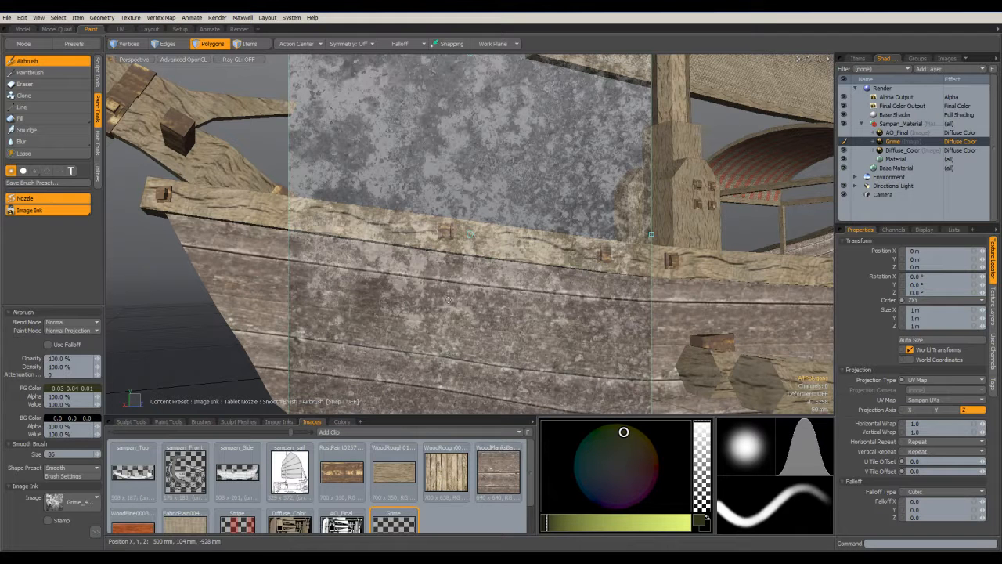
mouse_move(651, 236)
left_mouse_down()
mouse_move(535, 255)
mouse_move(498, 243)
mouse_move(534, 254)
left_mouse_up()
left_click_drag(310, 252, 297, 173, "alt")
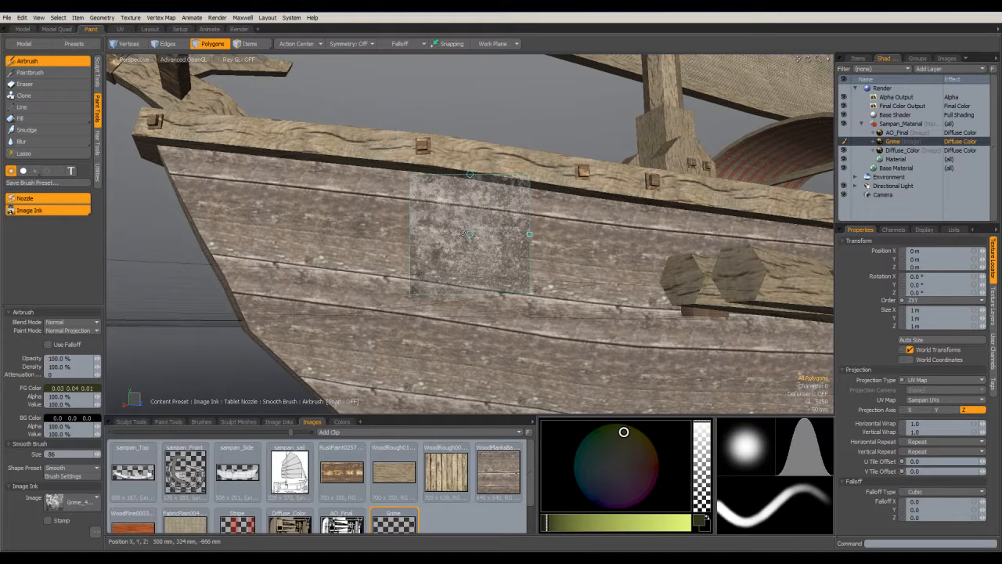
left_click_drag(471, 239, 325, 213)
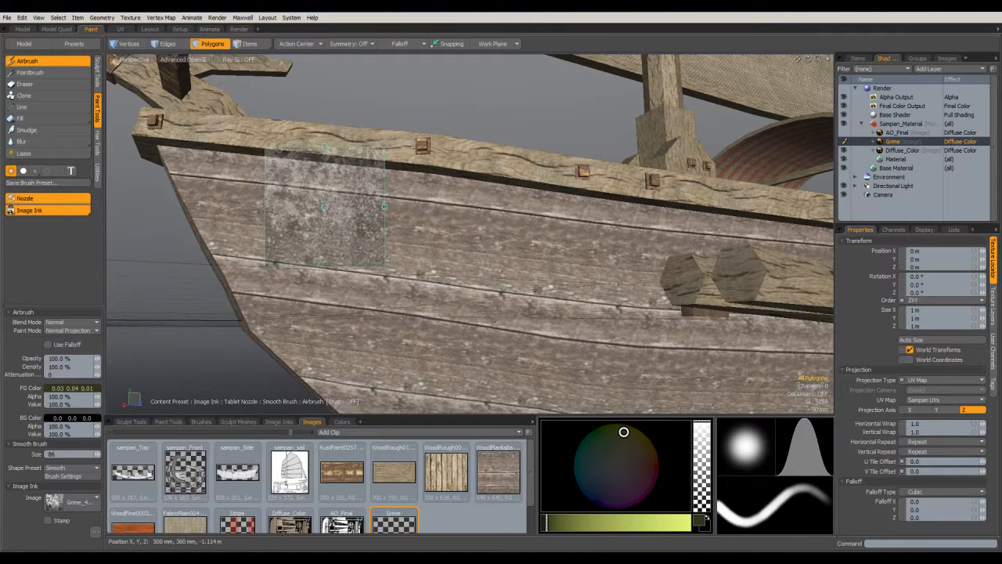
mouse_move(386, 210)
left_mouse_down()
mouse_move(372, 207)
mouse_move(202, 317)
mouse_move(173, 358)
left_mouse_up()
right_click_drag(233, 199, 235, 200)
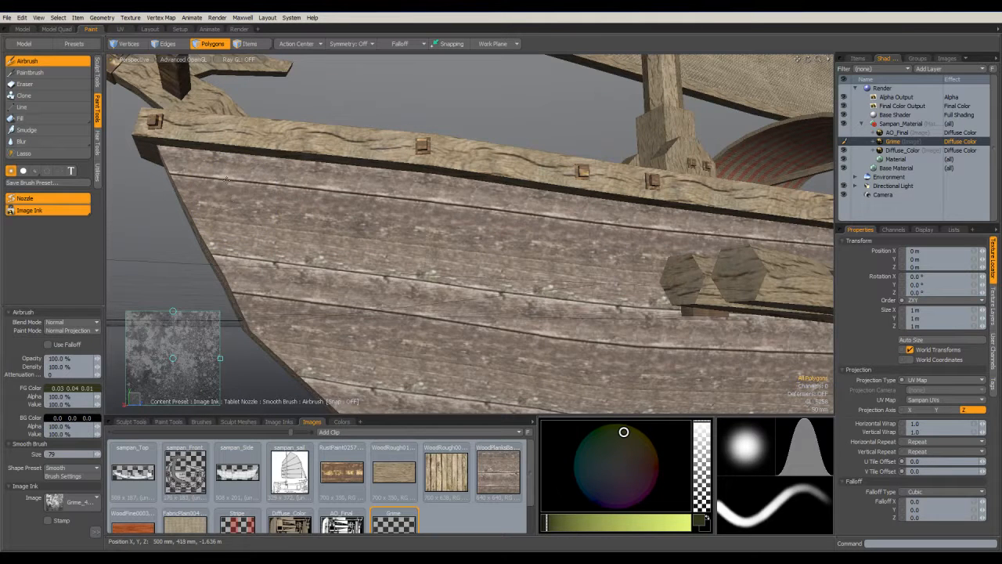
- Try airbrushing grime on the hull planks just below the bow rail, and undo the strokes
left_click(230, 176)
mouse_move(220, 178)
left_mouse_down()
mouse_move(274, 184)
mouse_move(387, 222)
left_mouse_up()
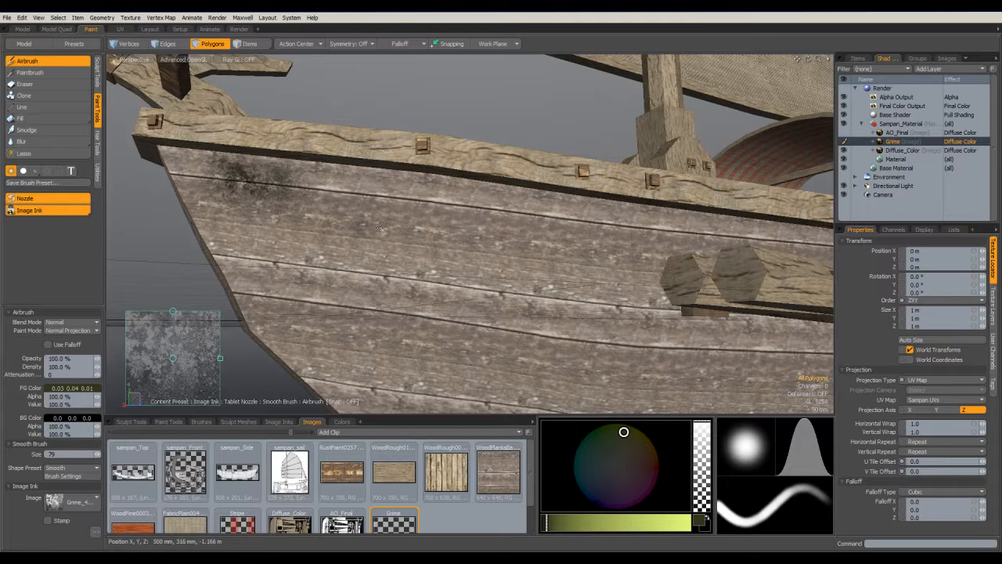
key("ctrl+z")
key("ctrl+z")
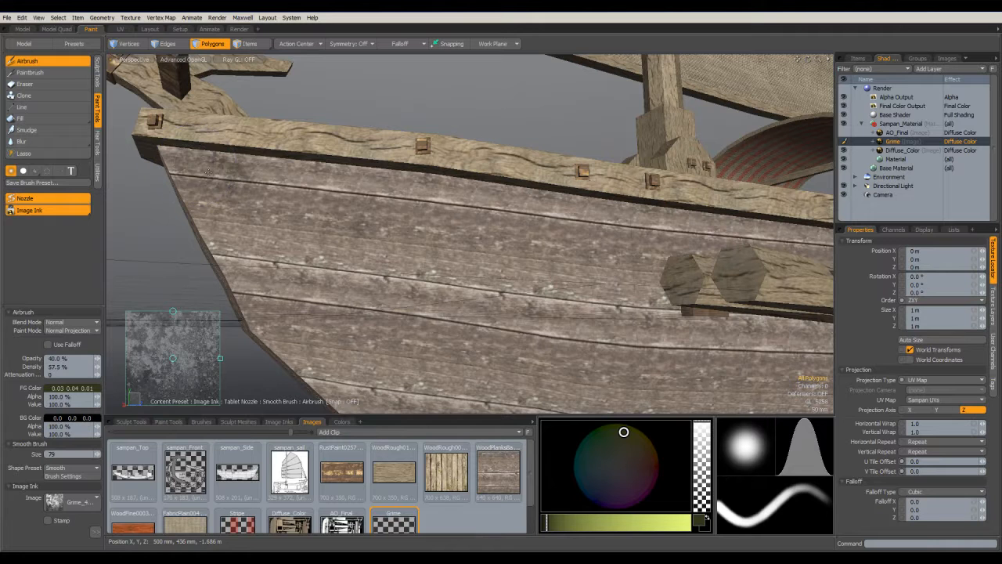
- Airbrush dark olive grime onto the hull planks just below the bow rail in the Grime layer
left_click_drag(328, 223, 309, 192, "alt")
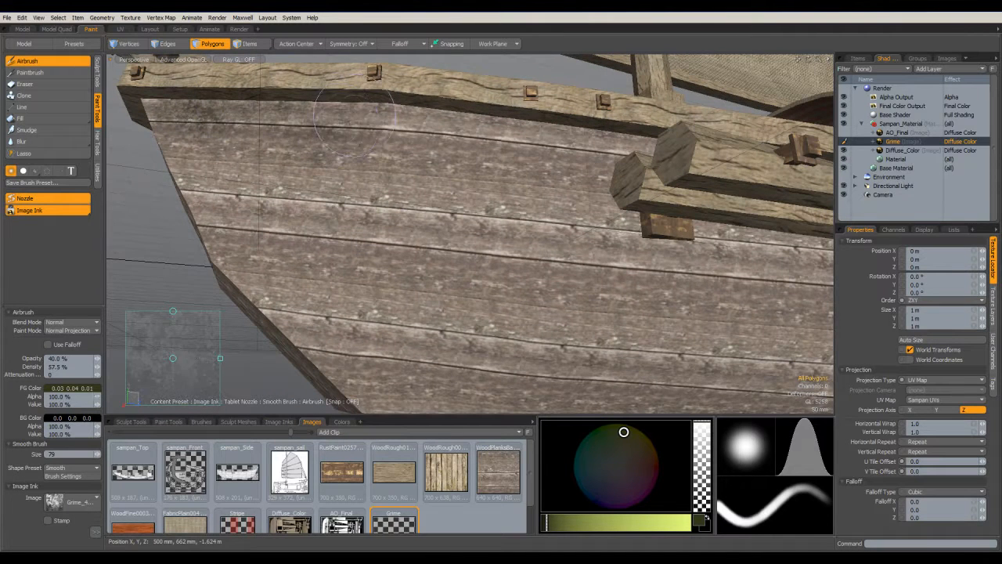
mouse_move(371, 136)
left_mouse_down()
mouse_move(541, 143)
mouse_move(345, 154)
mouse_move(554, 129)
left_mouse_up()
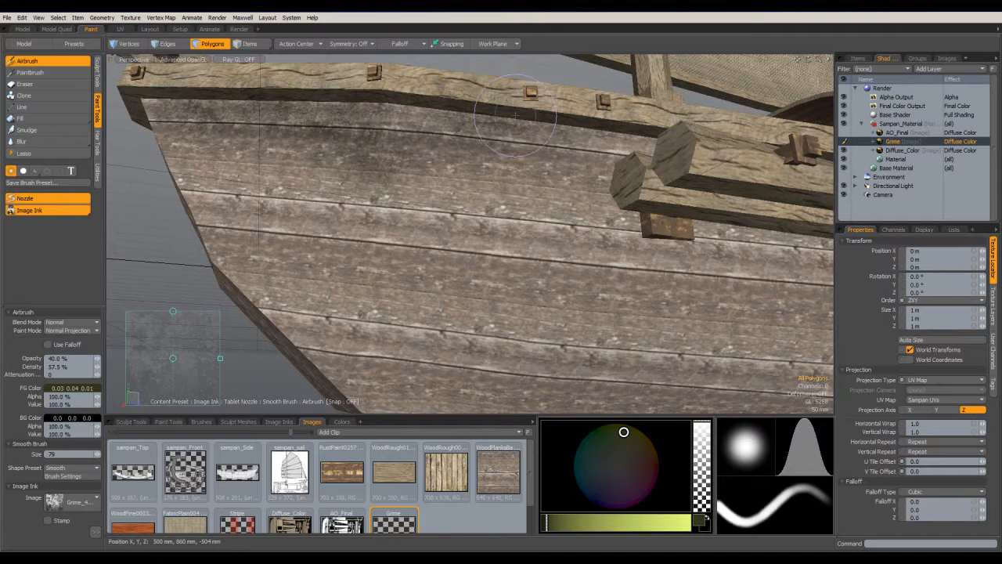
mouse_move(188, 90)
left_mouse_down("alt")
mouse_move(445, 193)
mouse_move(455, 182)
mouse_move(538, 188)
left_mouse_up("alt")
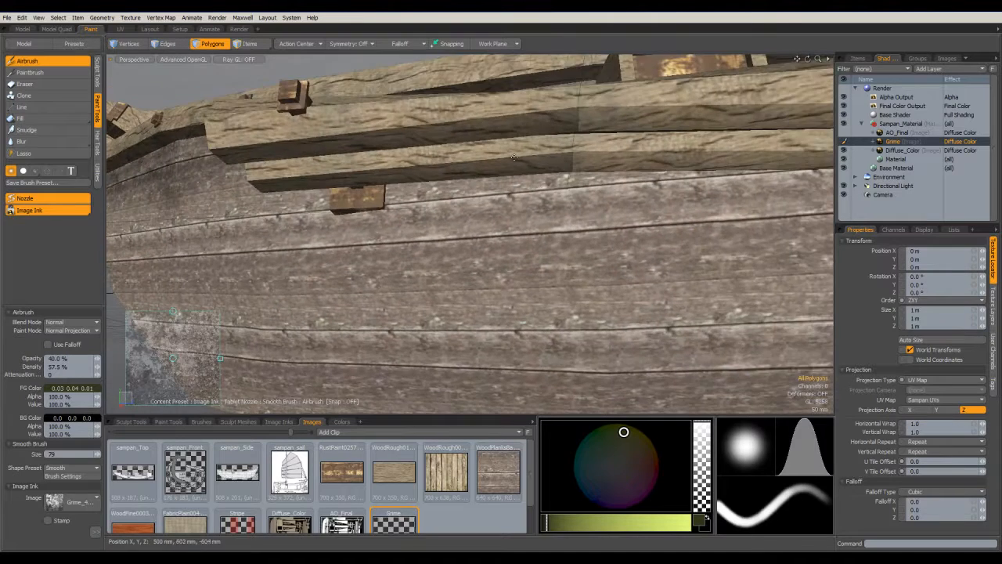
- Hide the two long beams running along the port side of the hull so the planks behind them can be painted
mouse_move(493, 99)
left_mouse_down("alt")
mouse_move(436, 141)
mouse_move(624, 126)
mouse_move(173, 151)
left_mouse_up("alt")
left_click_drag(412, 175, 431, 235, "alt")
scroll(431, 235, "down", 5)
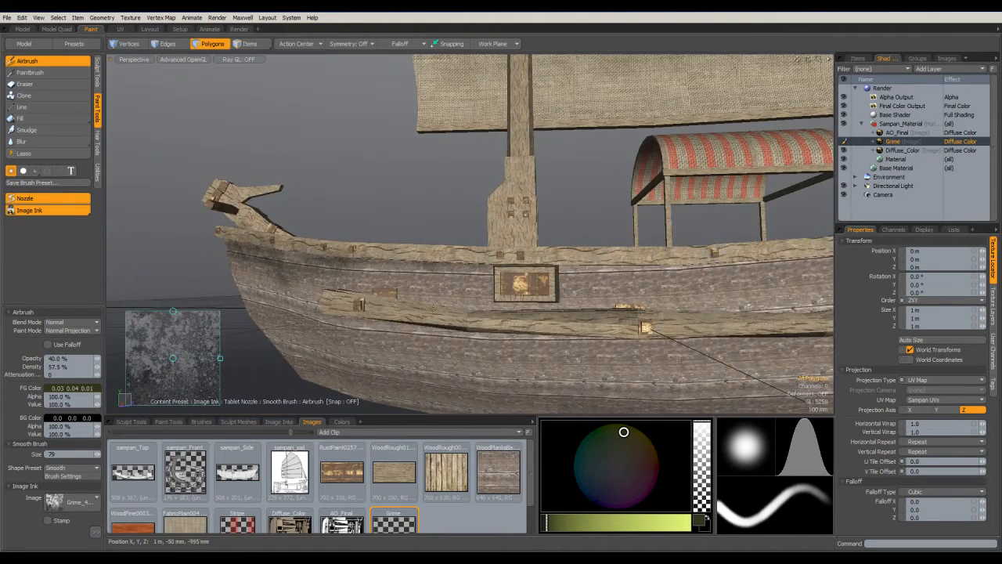
scroll(429, 312, "up", 6)
left_click_drag(429, 313, 517, 337, "alt")
scroll(509, 348, "down", 5)
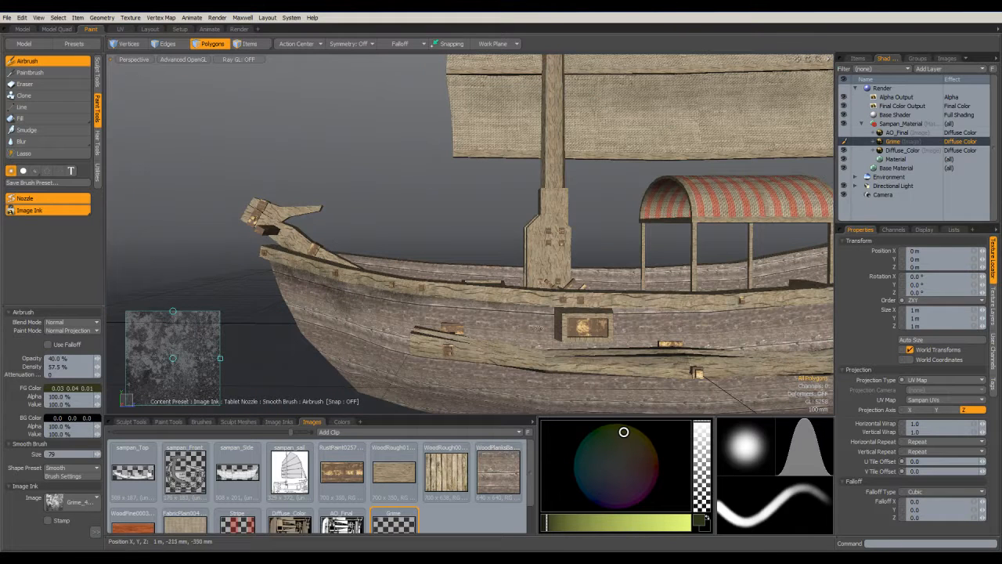
left_click(857, 58)
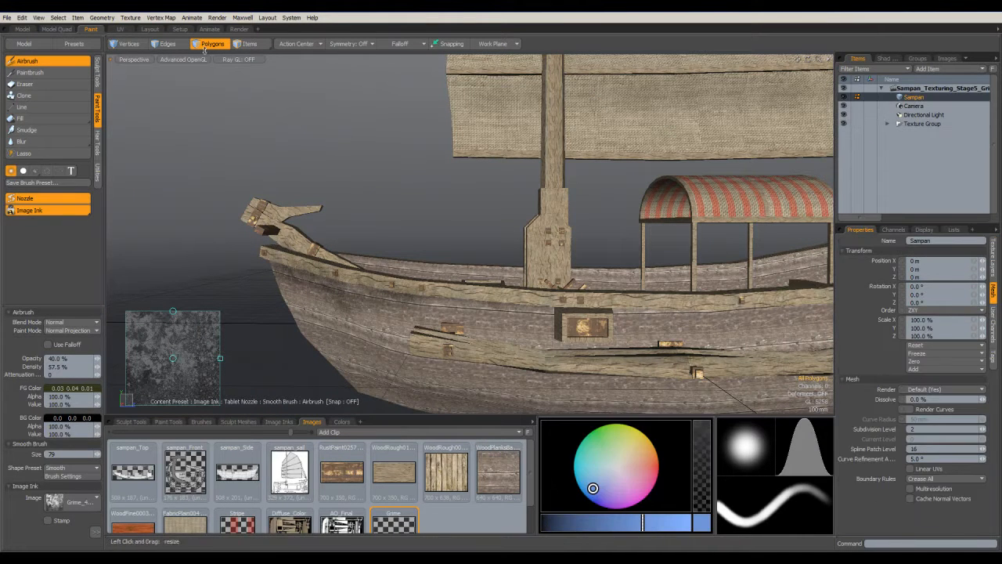
left_click(31, 61)
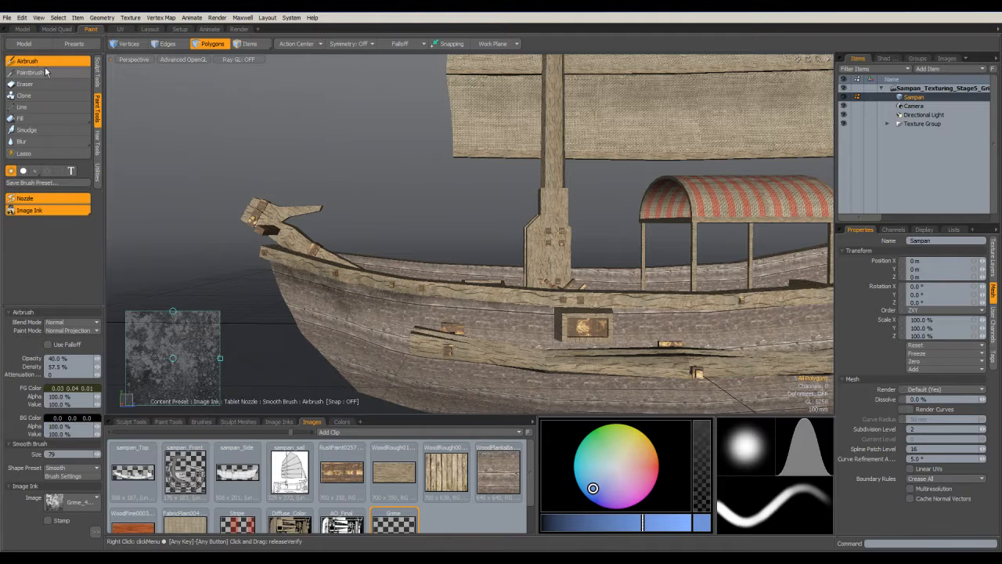
double_click(489, 357)
left_click_drag(451, 290, 544, 352, "alt")
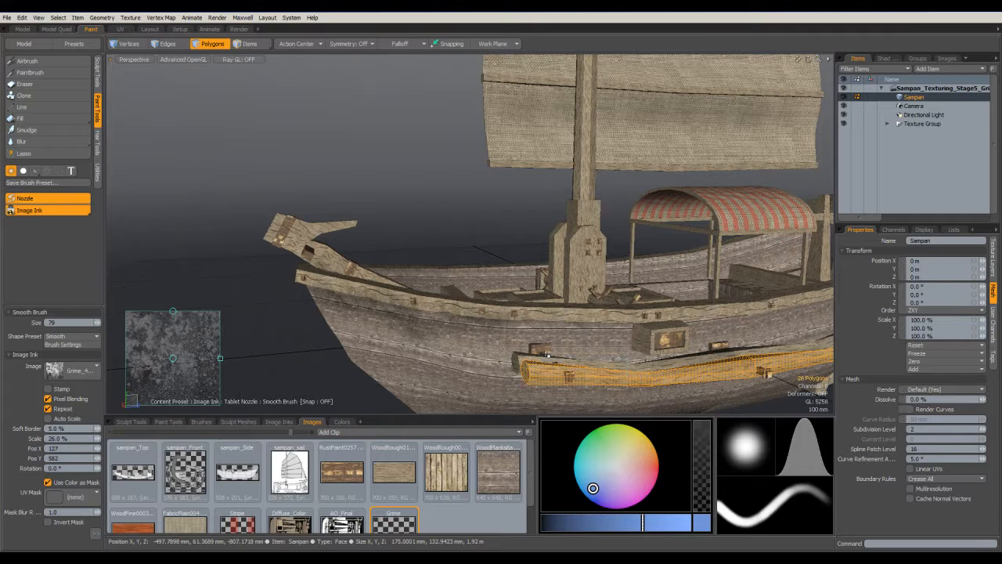
key("h")
double_click(604, 370)
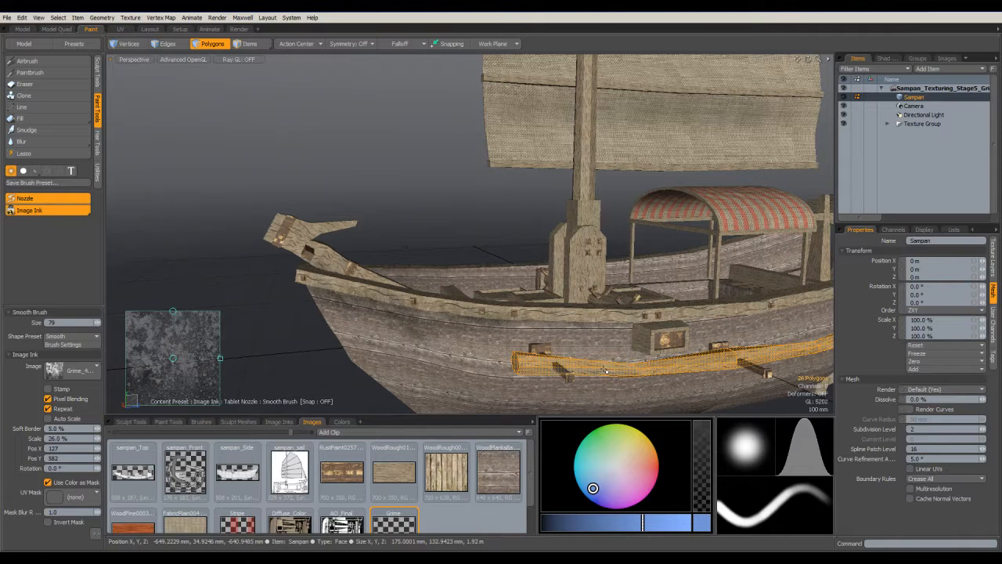
key("h")
- Hide the two long beams along the starboard side of the hull
left_click_drag(606, 371, 622, 331, "alt")
double_click(408, 307)
key("h")
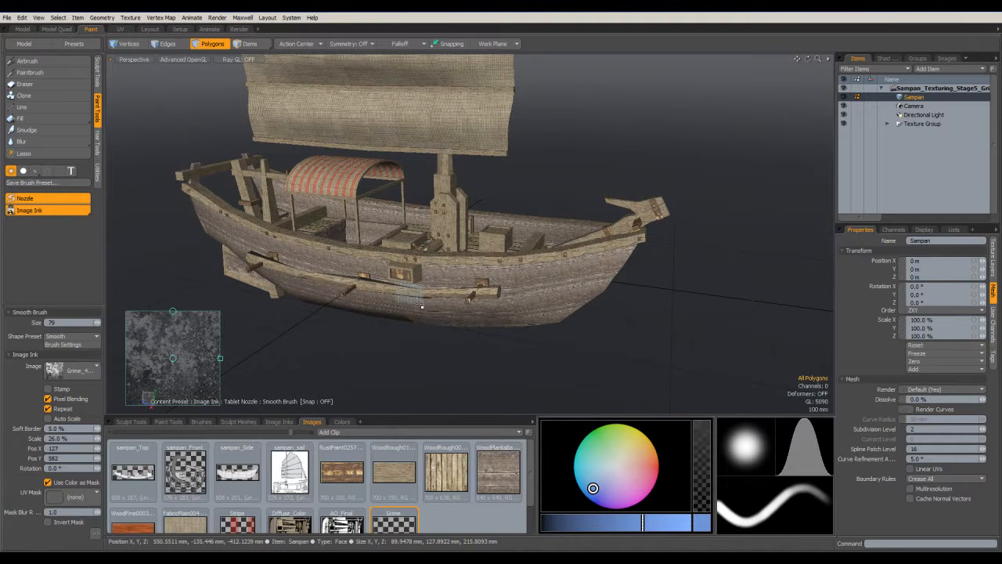
double_click(421, 297)
key("h")
- Reduce the airbrush size to 48 and airbrush grime onto the port planks below the rail near the forward bracket
left_click_drag(495, 287, 235, 184, "alt")
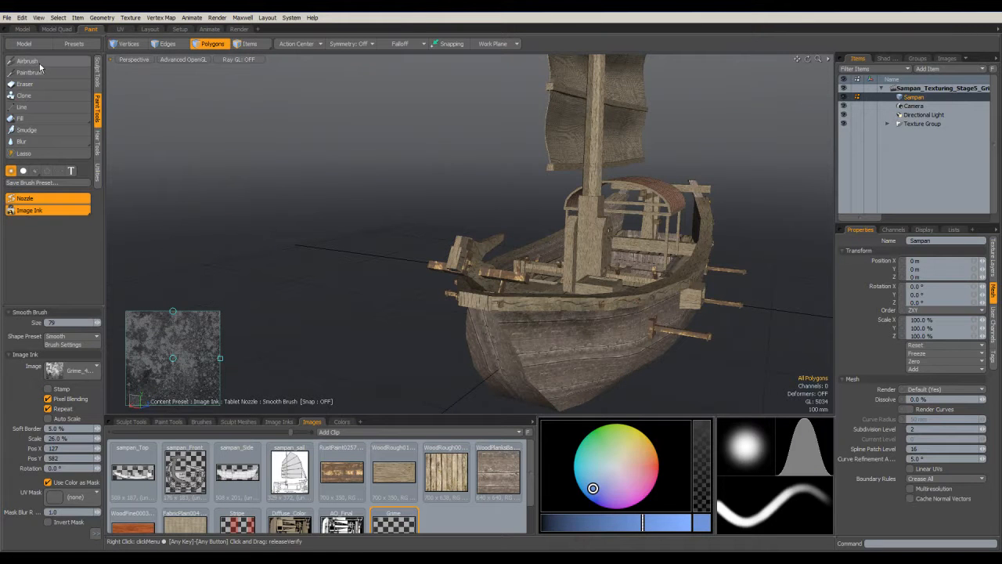
left_click(27, 60)
left_click_drag(548, 305, 498, 307, "alt")
right_click_drag(498, 309, 475, 305)
mouse_move(477, 305)
left_mouse_down("ctrl+alt")
mouse_move(600, 302)
mouse_move(517, 290)
left_mouse_up("ctrl+alt")
mouse_move(599, 215)
left_mouse_down("alt")
mouse_move(571, 145)
mouse_move(599, 133)
mouse_move(562, 144)
mouse_move(523, 204)
mouse_move(588, 273)
left_mouse_up("alt")
mouse_move(588, 223)
left_mouse_down()
mouse_move(657, 259)
mouse_move(548, 274)
left_mouse_up()
left_click_drag(700, 232, 650, 232, "ctrl+alt")
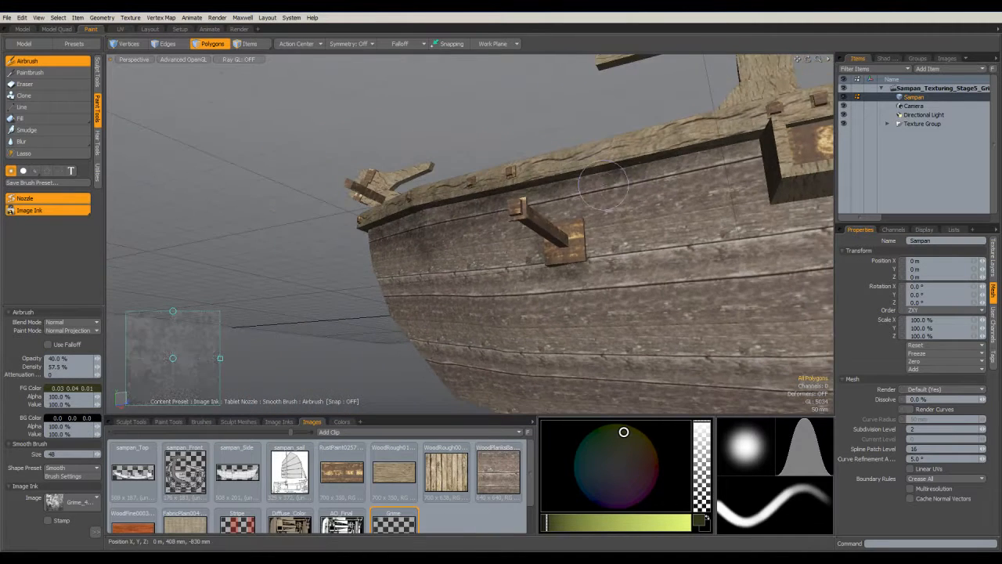
- Airbrush grime along the port planks below the rail up to the side box and underneath the box
left_click_drag(760, 184, 709, 186, "alt")
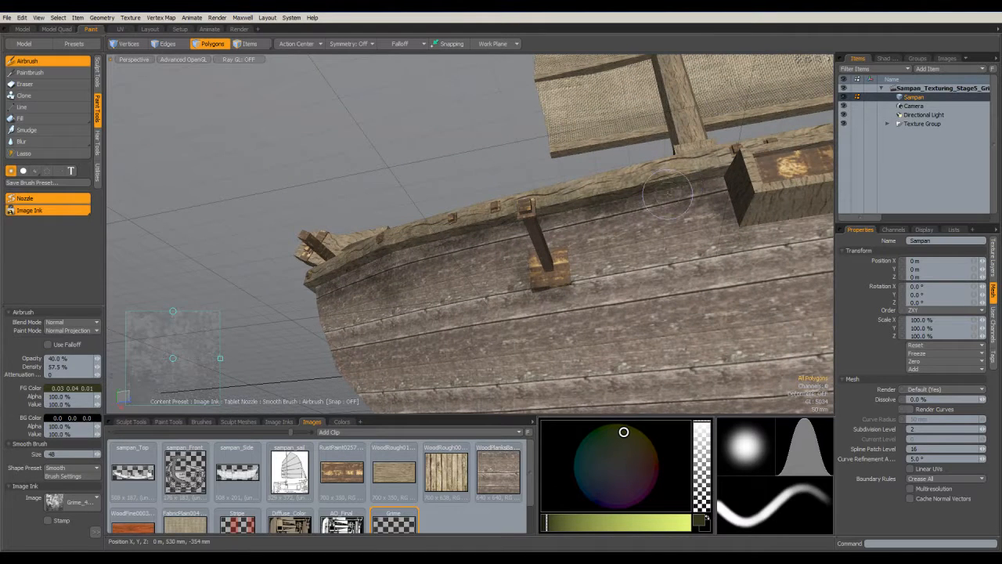
mouse_move(755, 222)
left_mouse_down()
mouse_move(738, 219)
mouse_move(750, 217)
mouse_move(580, 280)
left_mouse_up()
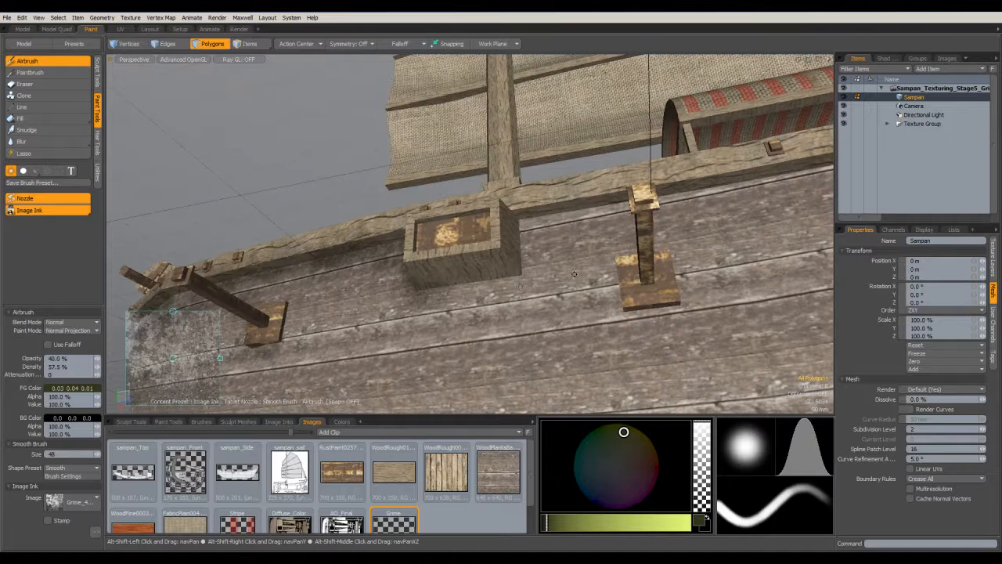
mouse_move(479, 301)
left_mouse_down()
mouse_move(506, 329)
mouse_move(508, 288)
left_mouse_up()
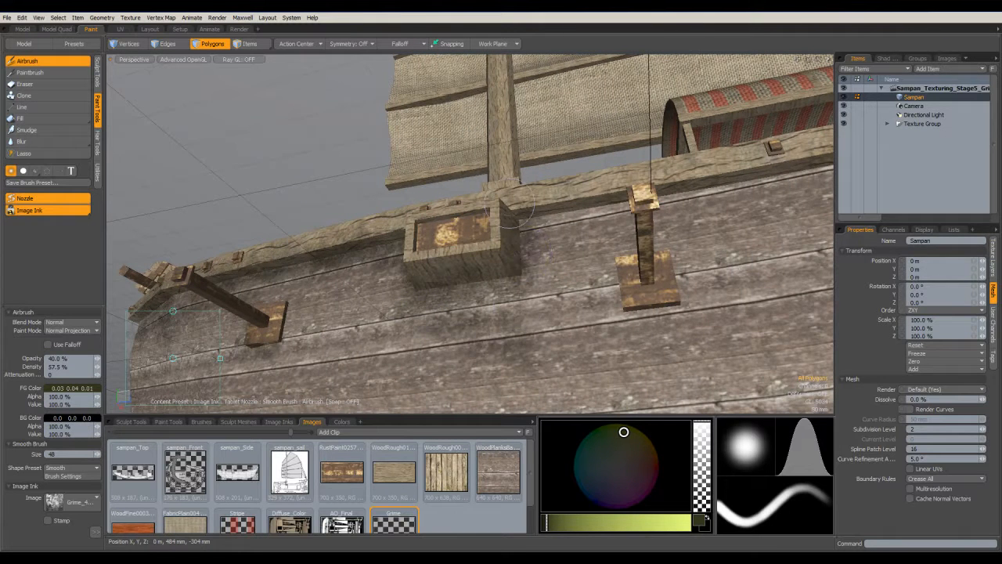
- Continue airbrushing grime below the port rail and around the rear brackets, from the side box to the stern
mouse_move(554, 221)
left_mouse_down("alt")
mouse_move(451, 268)
mouse_move(672, 223)
left_mouse_up("alt")
mouse_move(616, 238)
left_mouse_down()
mouse_move(618, 267)
mouse_move(666, 160)
mouse_move(599, 222)
mouse_move(611, 235)
mouse_move(600, 290)
left_mouse_up()
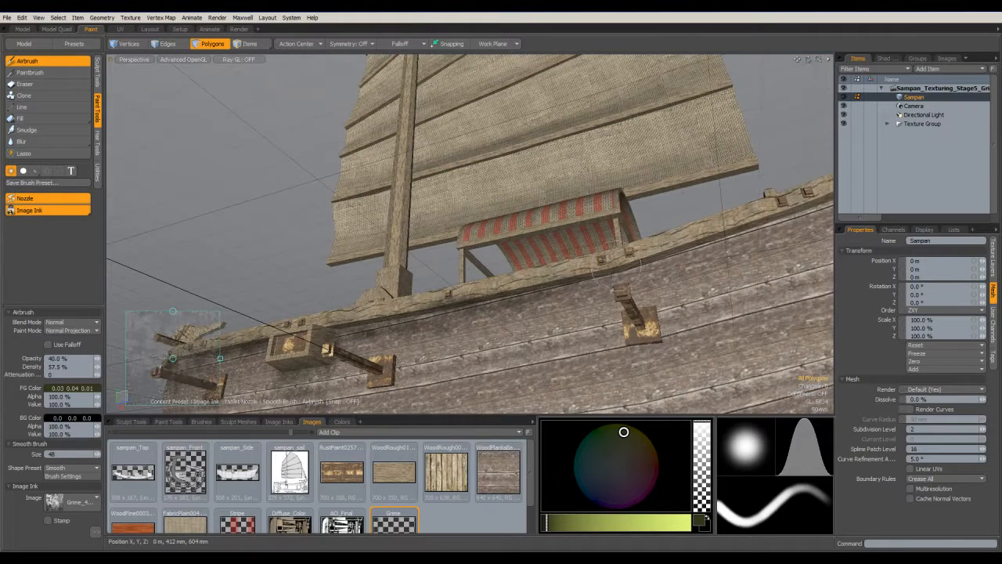
mouse_move(597, 288)
left_mouse_down("alt")
mouse_move(650, 296)
mouse_move(598, 264)
mouse_move(527, 321)
mouse_move(619, 282)
left_mouse_up("alt")
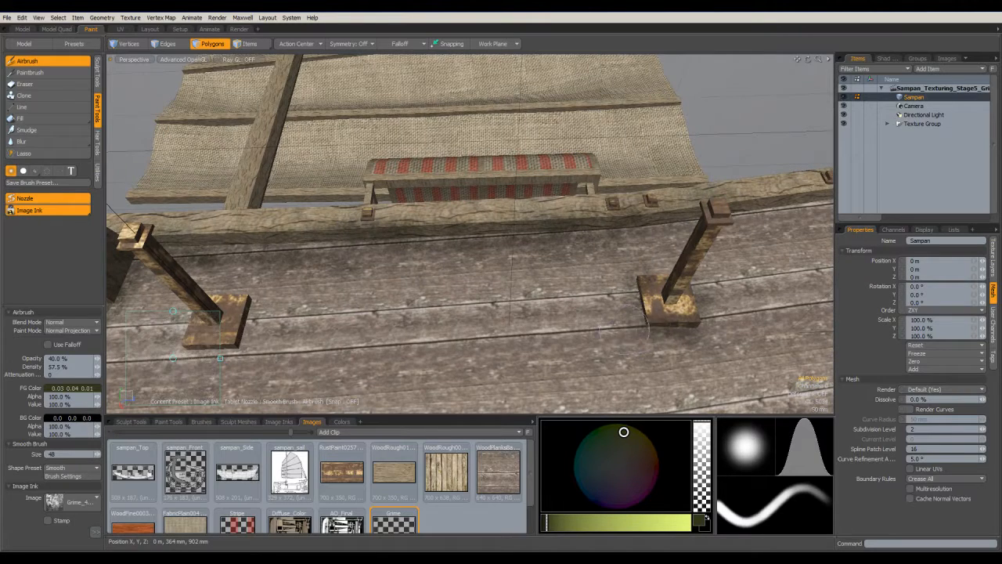
left_click_drag(251, 305, 492, 405, "alt")
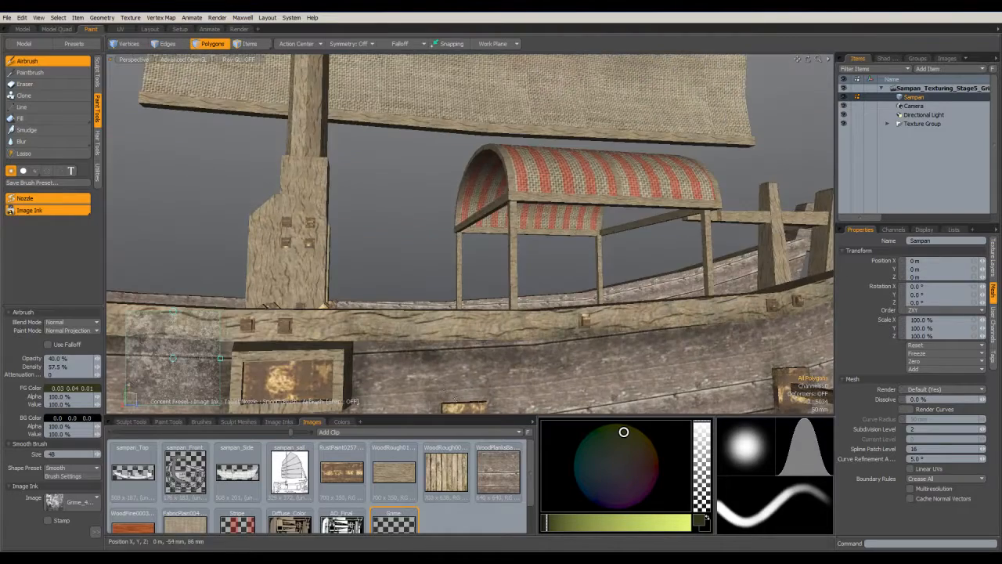
left_click_drag(752, 366, 462, 271, "alt+shift")
mouse_move(462, 270)
left_mouse_down("alt+shift")
mouse_move(374, 344)
mouse_move(486, 321)
left_mouse_up("alt+shift")
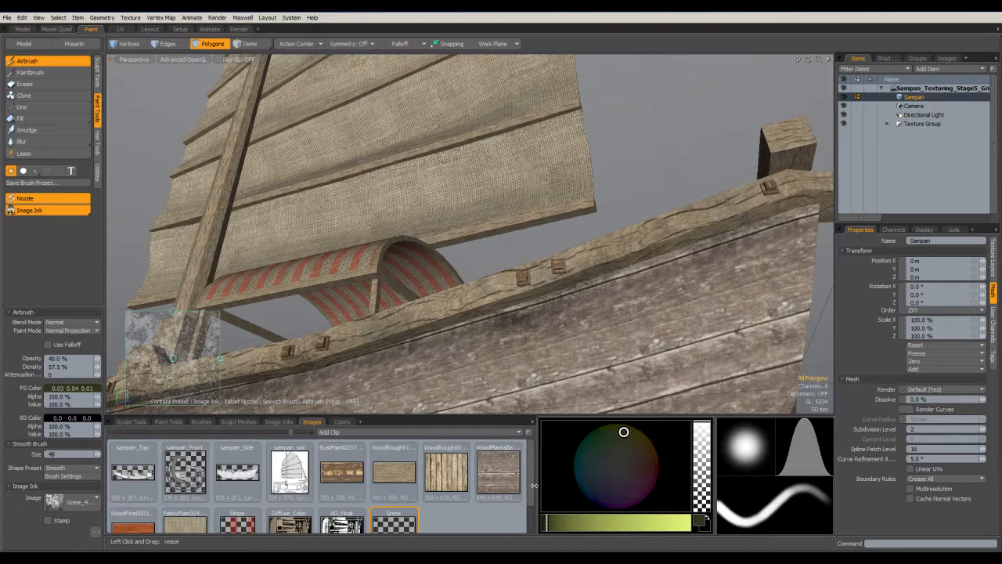
scroll(516, 486, "down", 2)
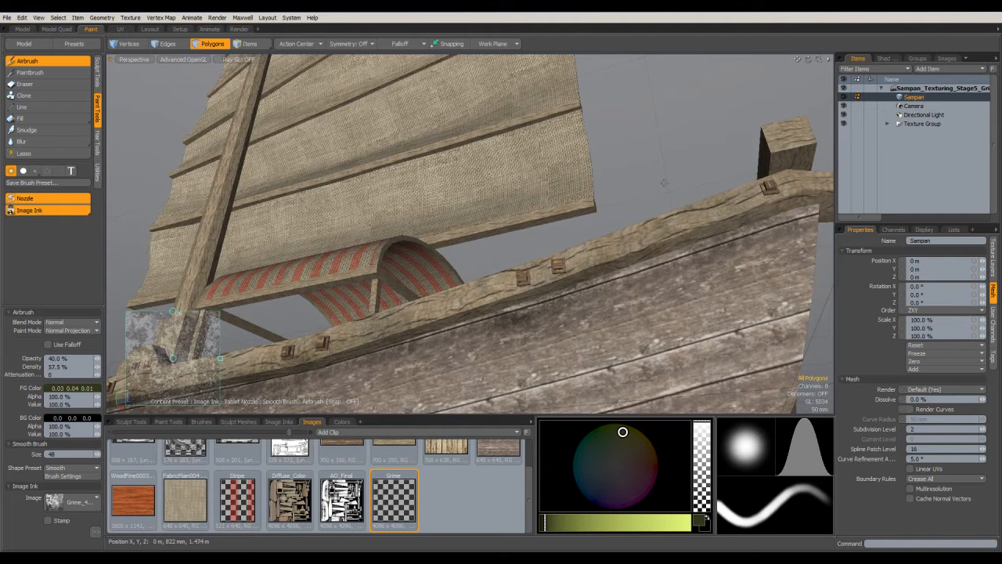
- Airbrush grime onto the stern planks and below the rail along the rear part of the starboard side
left_click_drag(705, 263, 332, 124, "alt")
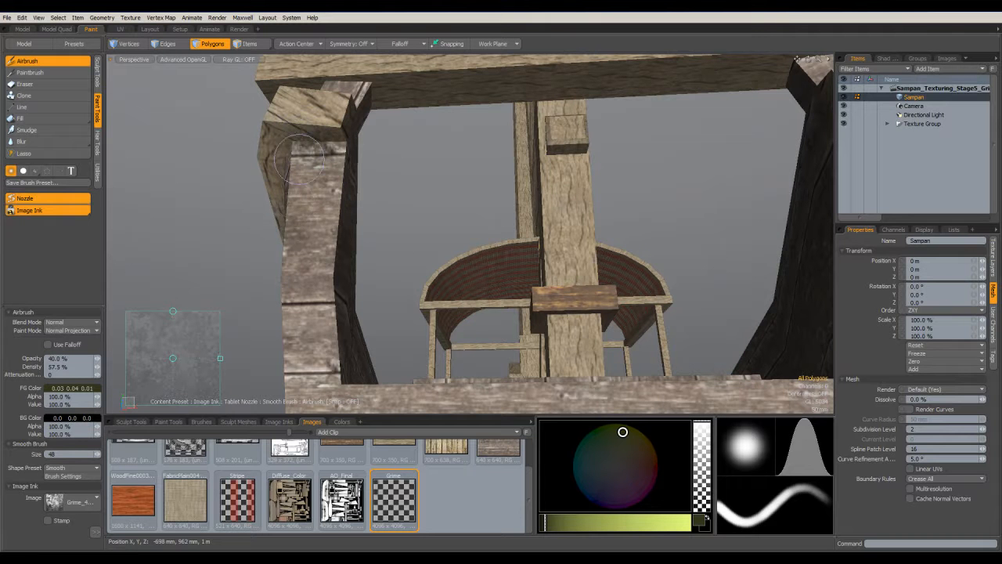
mouse_move(293, 202)
left_mouse_down("alt")
mouse_move(282, 168)
mouse_move(407, 337)
mouse_move(423, 258)
mouse_move(488, 136)
left_mouse_up("alt")
mouse_move(606, 214)
left_mouse_down("alt")
mouse_move(371, 163)
mouse_move(235, 117)
mouse_move(276, 114)
left_mouse_up("alt")
left_click_drag(453, 195, 540, 215)
mouse_move(584, 244)
left_mouse_down("alt")
mouse_move(494, 223)
mouse_move(660, 243)
left_mouse_up("alt")
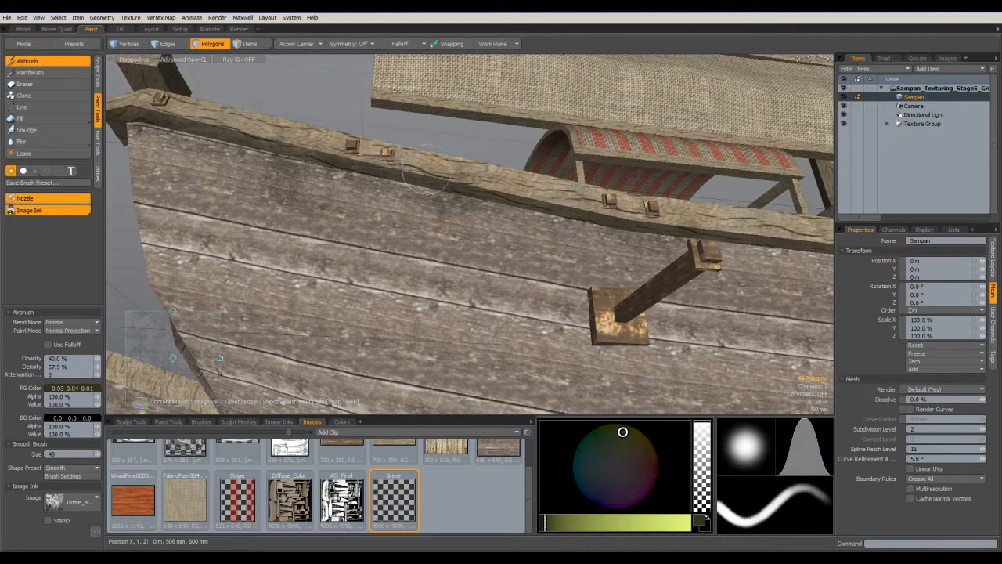
left_click_drag(485, 192, 358, 187, "alt")
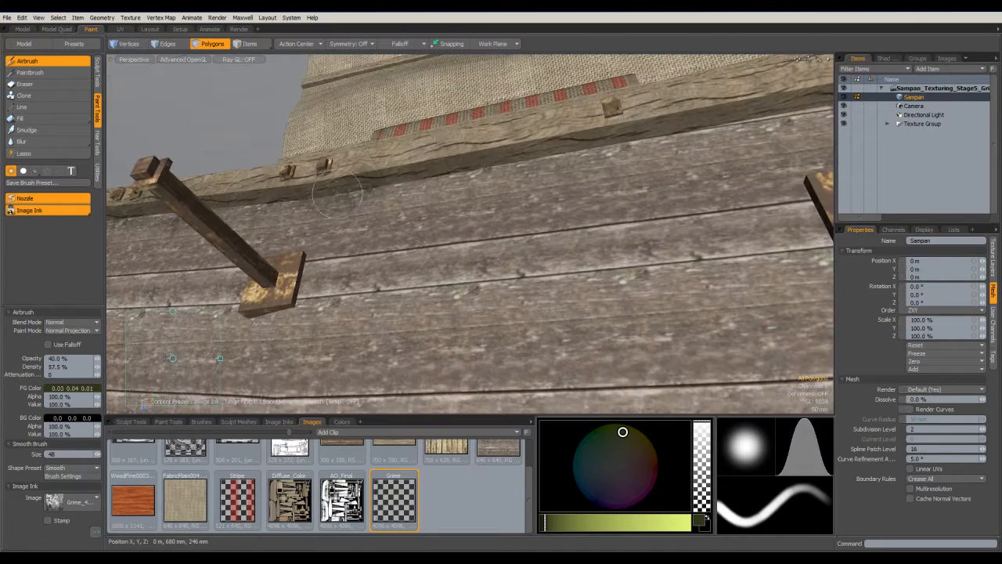
- Airbrush grime below the starboard rail from the middle brackets past the side box to the bow, checking the Grime layer
mouse_move(713, 140)
left_mouse_down("alt")
mouse_move(772, 147)
mouse_move(681, 184)
mouse_move(729, 239)
mouse_move(678, 247)
left_mouse_up("alt")
scroll(681, 185, "down", 3)
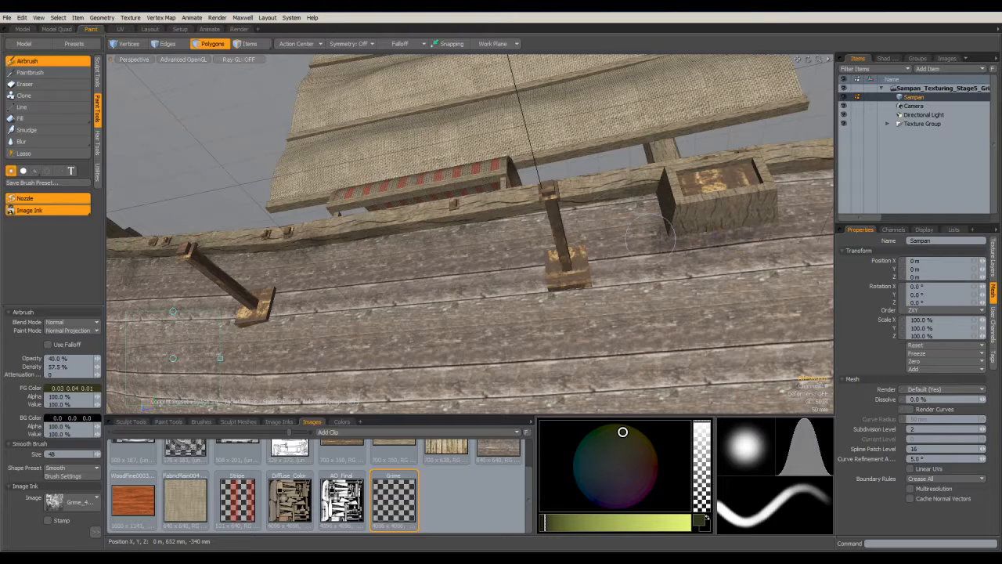
left_click_drag(513, 225, 553, 212)
mouse_move(650, 176)
left_mouse_down("alt")
mouse_move(689, 166)
mouse_move(429, 235)
left_mouse_up("alt")
left_click_drag(410, 235, 419, 233)
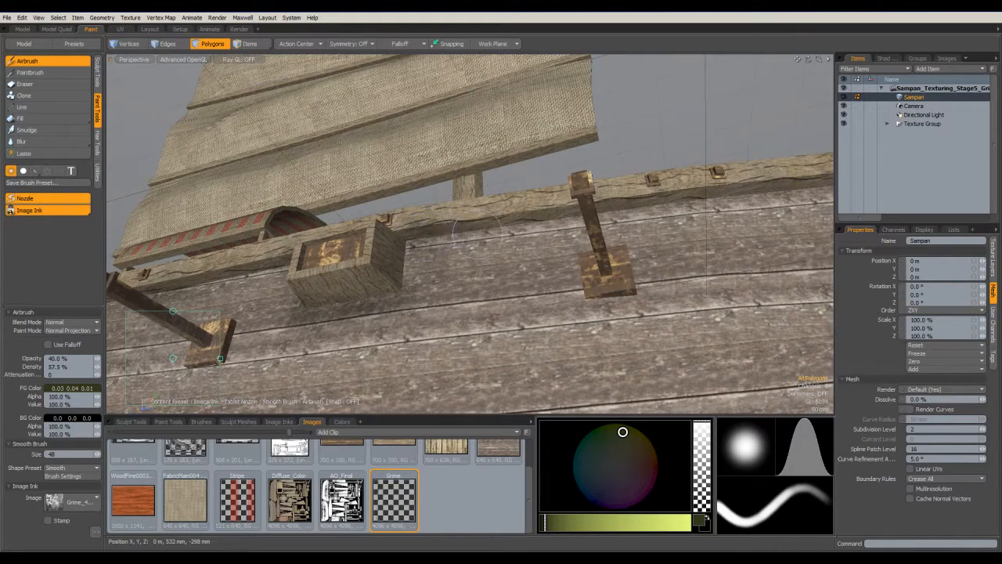
left_click_drag(488, 235, 549, 228)
mouse_move(714, 199)
left_mouse_down("alt")
mouse_move(357, 260)
mouse_move(657, 256)
left_mouse_up("alt")
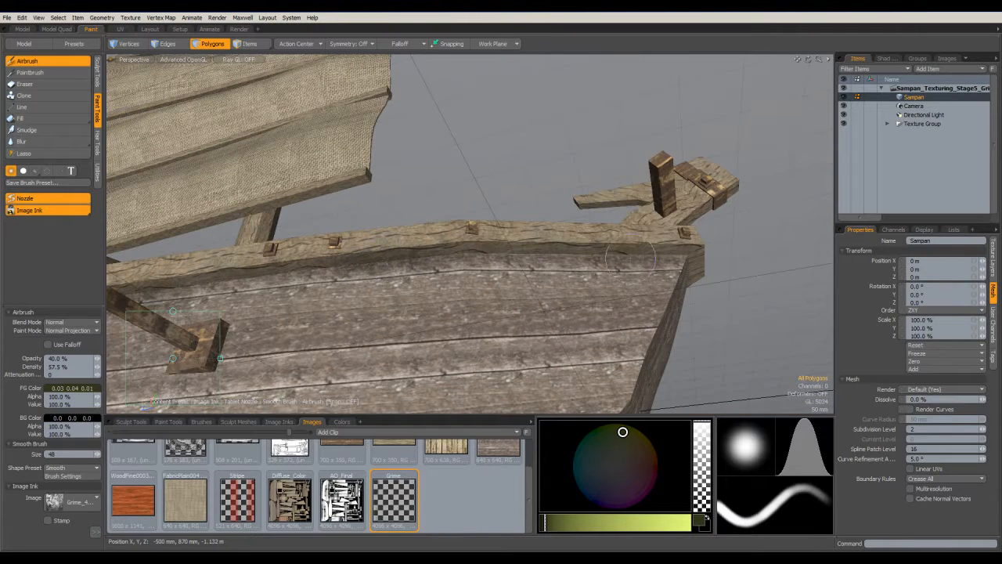
left_click(884, 58)
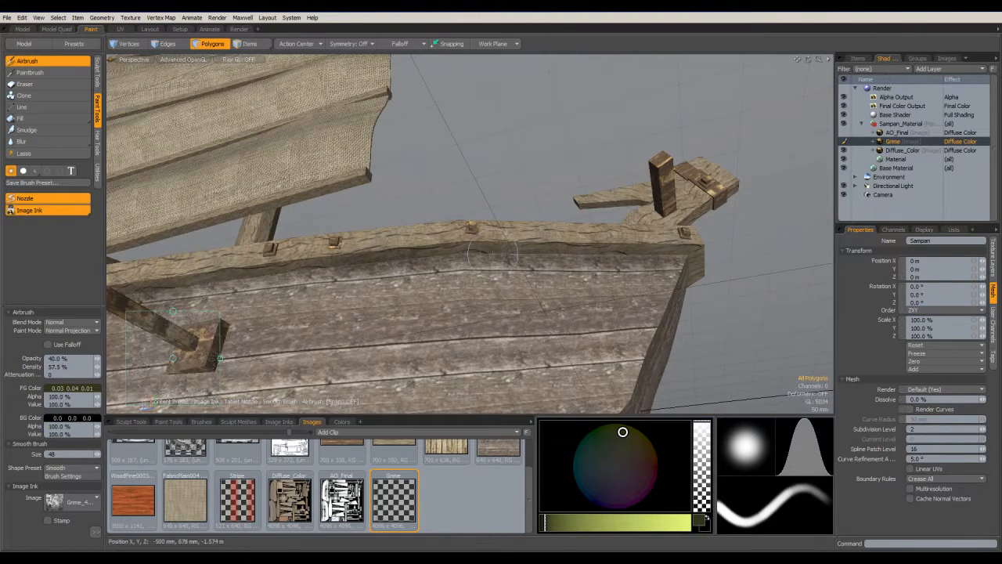
left_click_drag(687, 253, 278, 297, "alt")
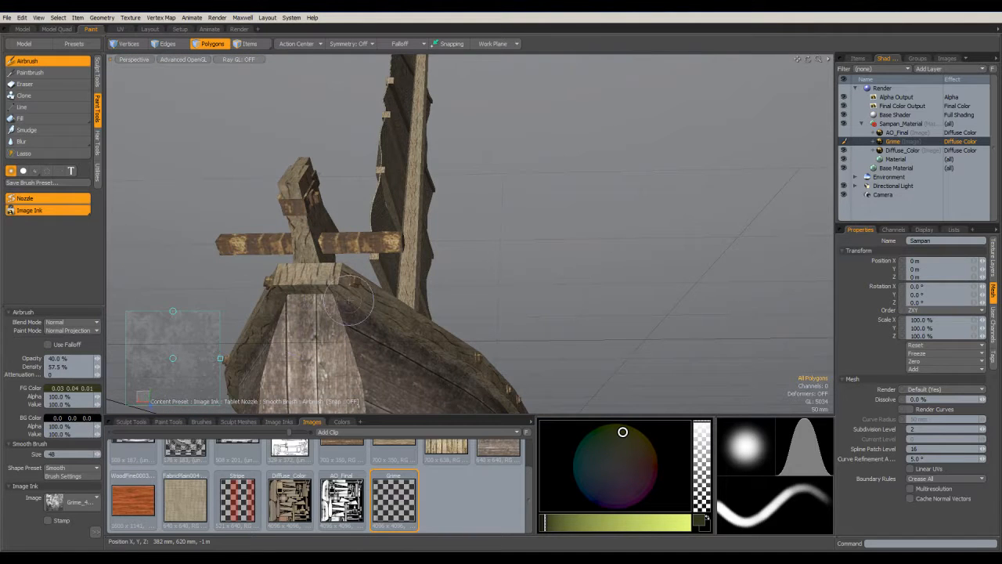
- Set the foreground color to dark green 0.01, 0.04, 0.01, the image ink to Grime_1 and the brush size to 52
left_click_drag(313, 310, 587, 278, "ctrl+alt")
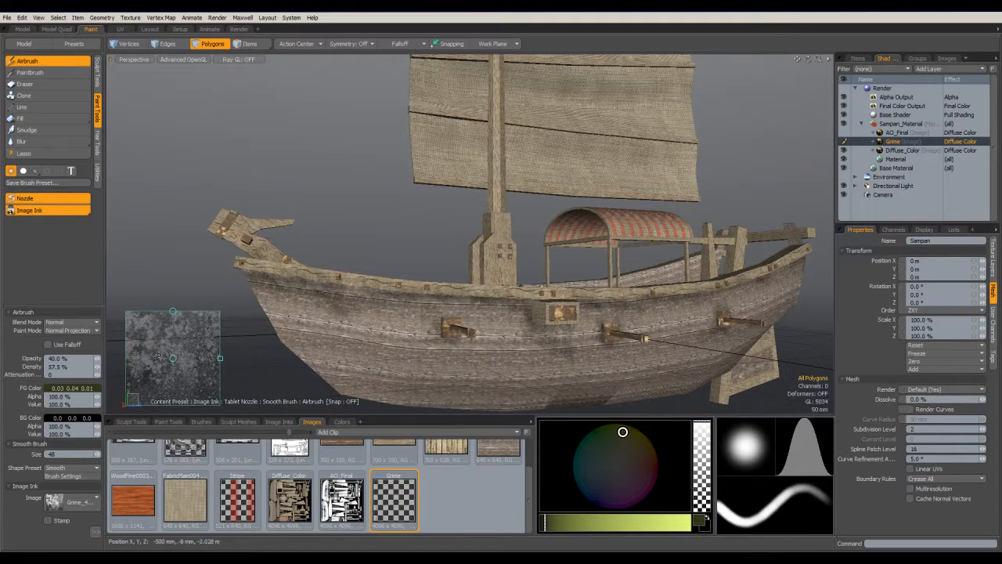
left_click(603, 437)
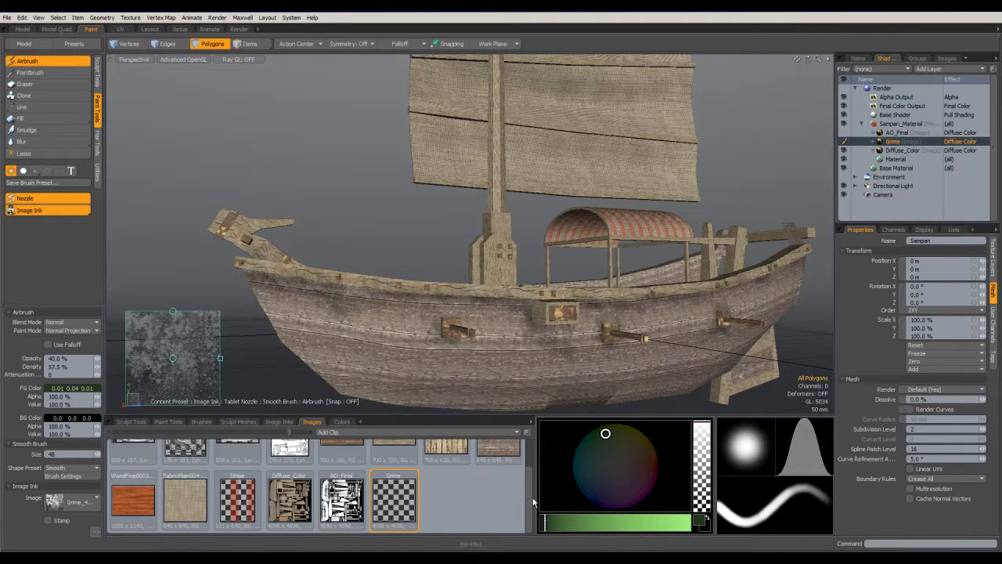
left_click(56, 506)
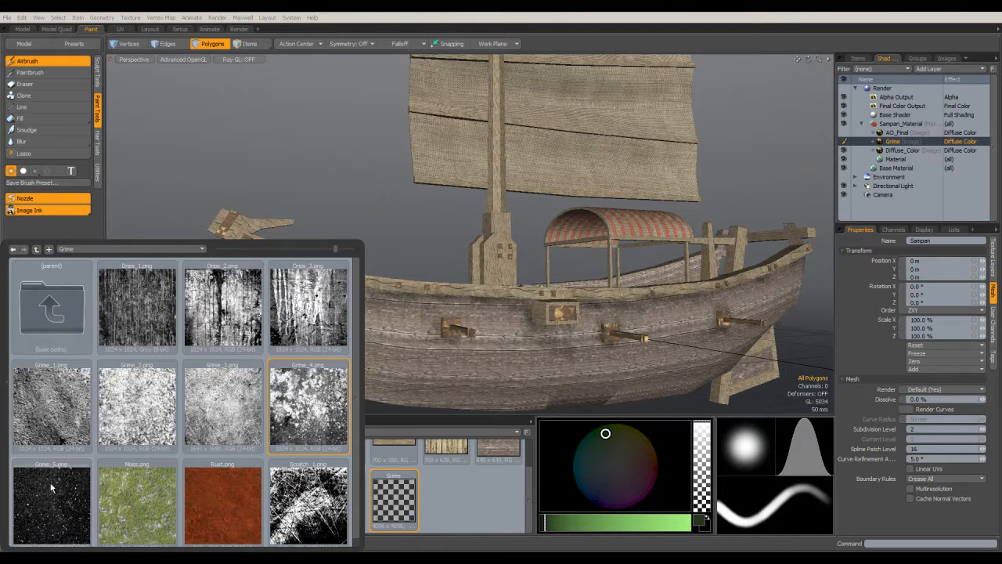
left_click(60, 416)
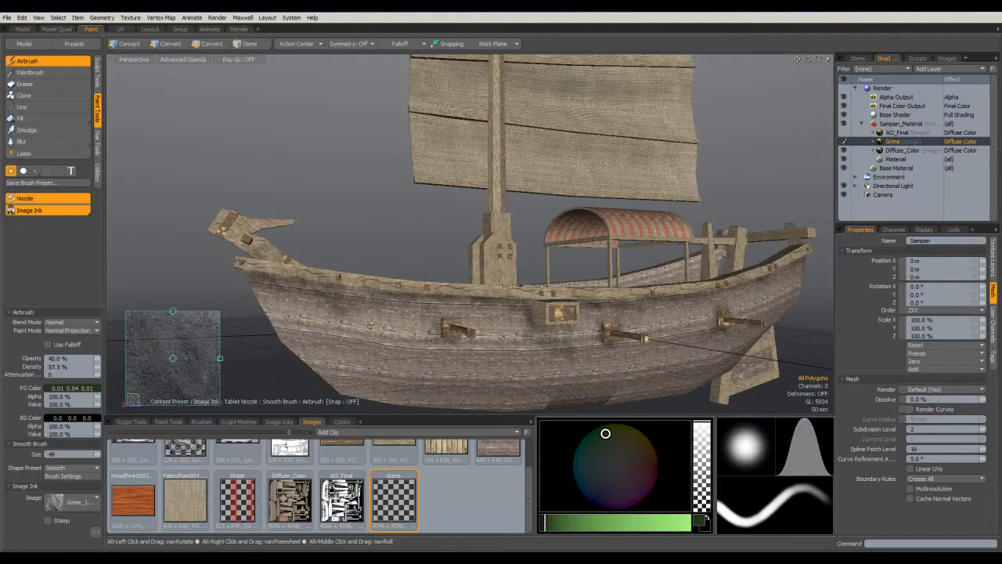
left_click_drag(368, 324, 364, 305, "alt")
left_click_drag(444, 309, 449, 298, "alt")
mouse_move(447, 335)
right_mouse_down()
mouse_move(462, 335)
mouse_move(432, 344)
right_mouse_up()
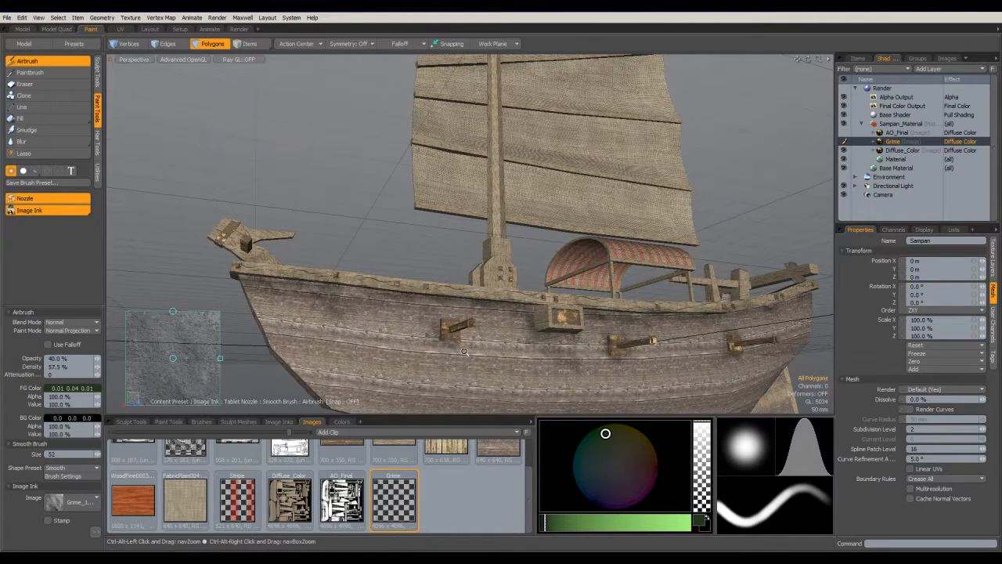
- Airbrush dark green Grime_1 grime onto the hull and the deck boards around the crates and mast base
scroll(446, 344, "up", 5)
mouse_move(474, 365)
left_mouse_down()
mouse_move(492, 251)
mouse_move(501, 321)
mouse_move(572, 130)
mouse_move(609, 118)
mouse_move(576, 152)
left_mouse_up()
left_click_drag(575, 152, 540, 172, "alt")
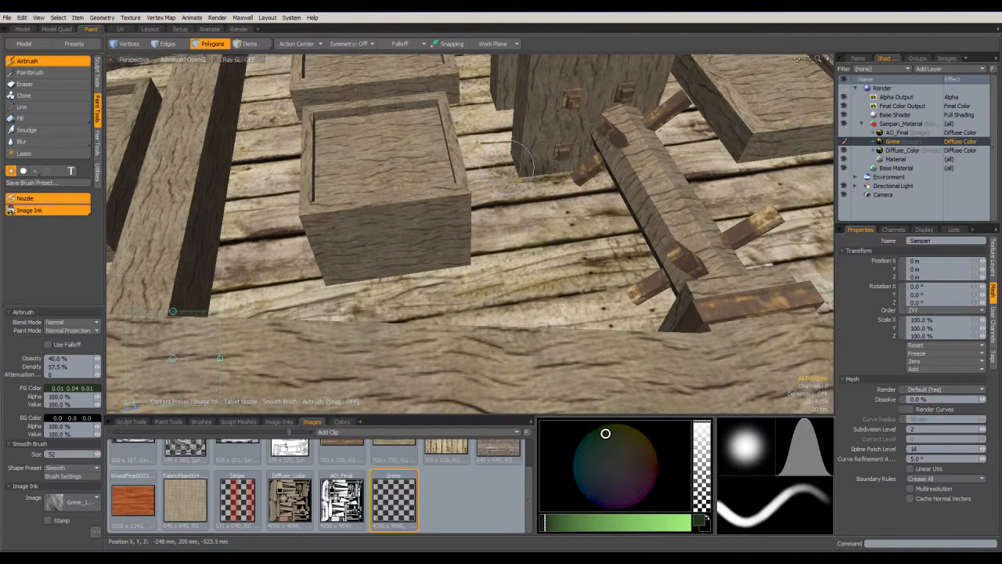
mouse_move(517, 263)
left_mouse_down()
mouse_move(362, 287)
mouse_move(462, 268)
mouse_move(336, 270)
mouse_move(450, 263)
mouse_move(497, 228)
mouse_move(468, 315)
left_mouse_up()
left_click_drag(551, 257, 437, 303, "alt")
scroll(446, 263, "down", 5)
left_click_drag(449, 241, 430, 205, "alt")
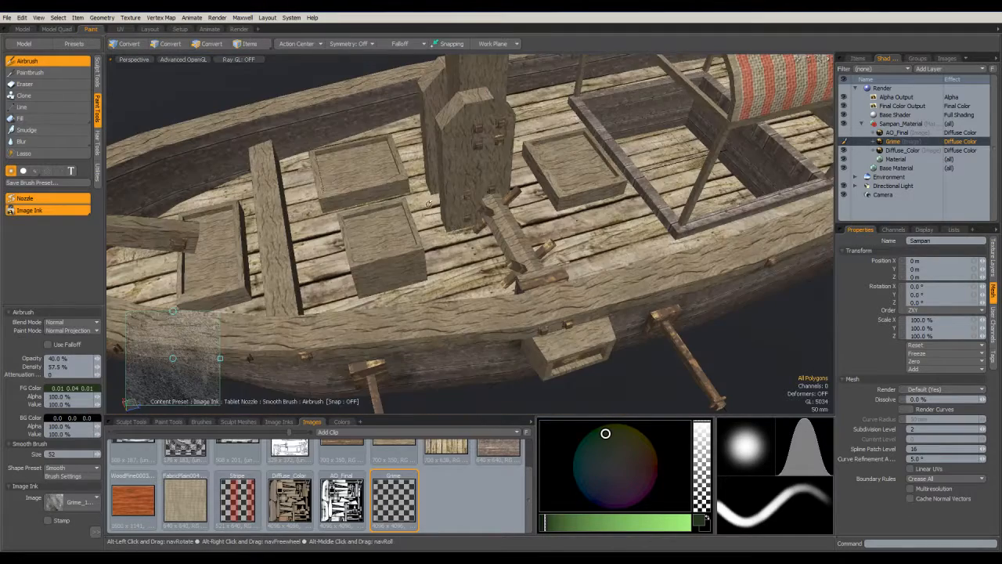
- Airbrush dark green grime onto the deck boards around the corners and outer edges of the cargo hold frame
mouse_move(719, 254)
left_mouse_down("alt+shift")
mouse_move(574, 268)
mouse_move(559, 206)
left_mouse_up("alt+shift")
scroll(585, 262, "up", 5)
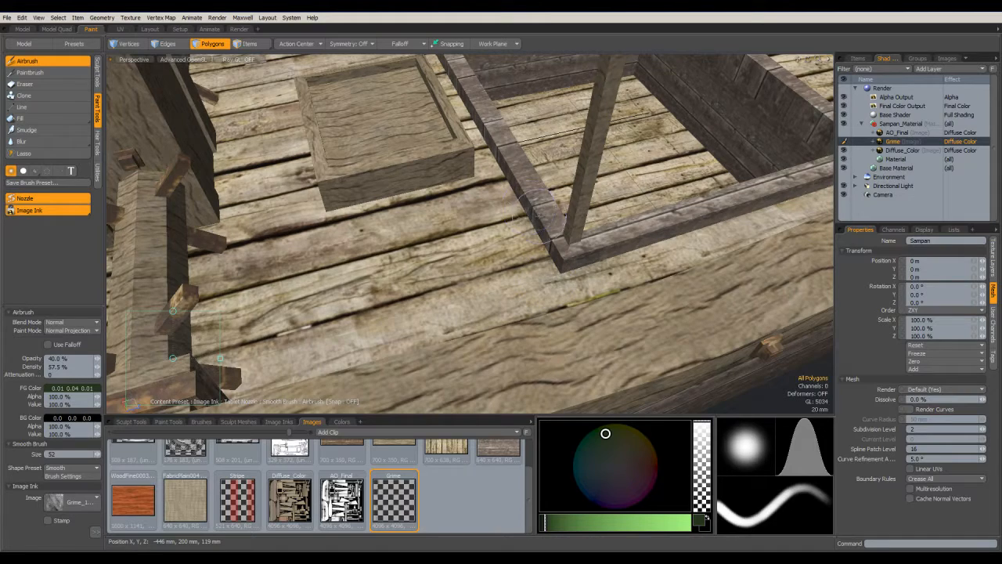
left_click_drag(633, 233, 474, 257, "alt+shift")
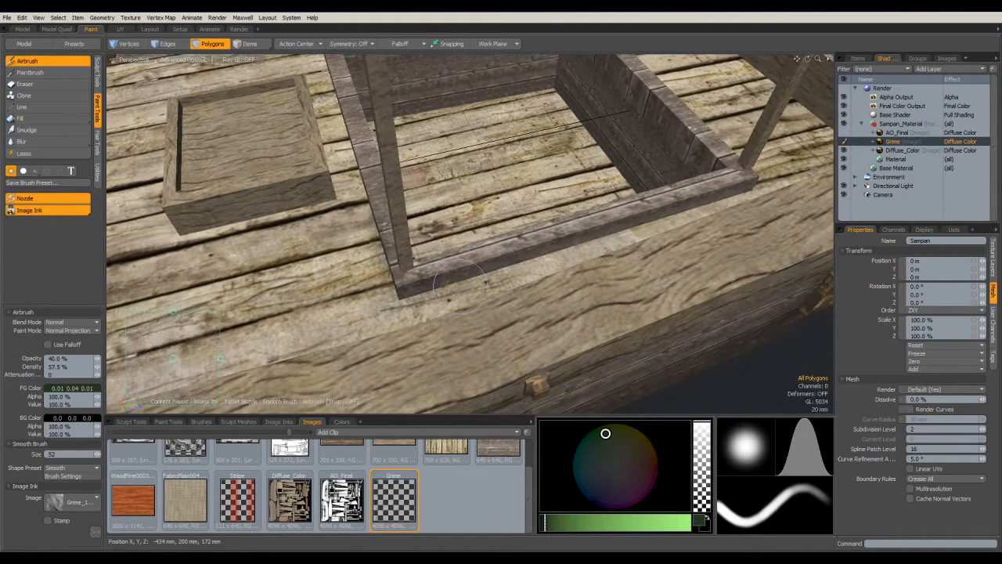
mouse_move(588, 247)
left_mouse_down("alt")
mouse_move(540, 262)
mouse_move(510, 257)
left_mouse_up("alt")
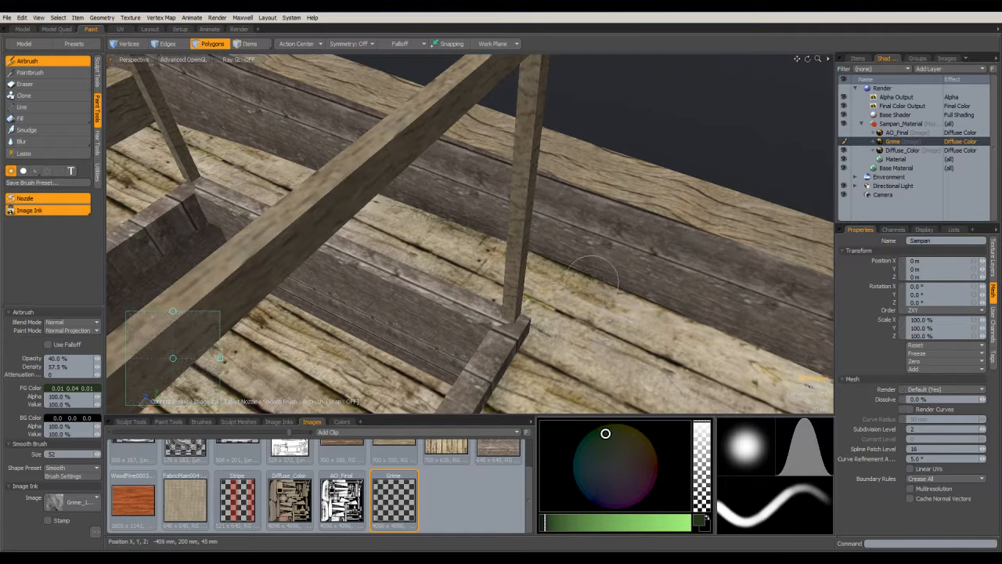
mouse_move(746, 340)
left_mouse_down("alt+shift")
mouse_move(528, 247)
mouse_move(497, 246)
mouse_move(505, 286)
mouse_move(431, 344)
mouse_move(627, 290)
mouse_move(580, 228)
mouse_move(560, 179)
mouse_move(470, 280)
mouse_move(398, 315)
left_mouse_up("alt+shift")
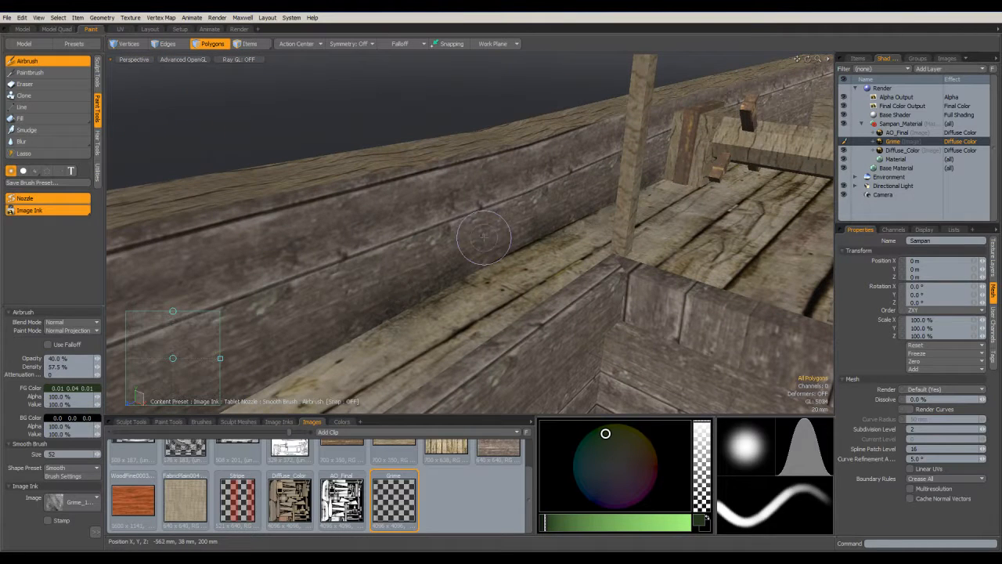
- Airbrush grime along the seam between the inner hull wall and the deck boards beside the cargo hold
mouse_move(567, 229)
left_mouse_down("alt")
mouse_move(490, 293)
mouse_move(447, 289)
mouse_move(493, 267)
left_mouse_up("alt")
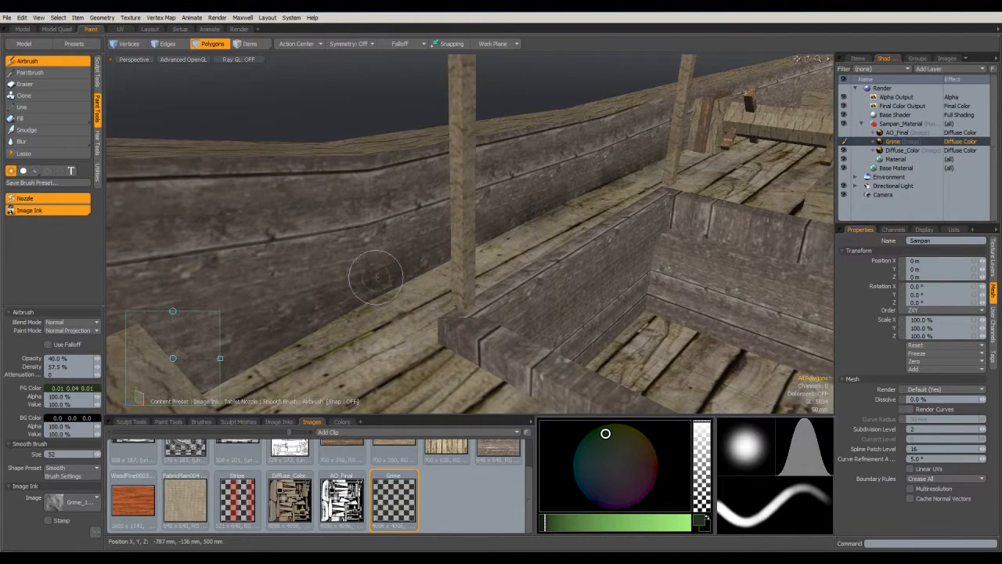
left_click_drag(238, 333, 170, 372)
mouse_move(407, 223)
left_mouse_down("alt")
mouse_move(496, 240)
mouse_move(591, 294)
left_mouse_up("alt")
mouse_move(329, 223)
left_mouse_down("alt")
mouse_move(355, 270)
mouse_move(381, 232)
left_mouse_up("alt")
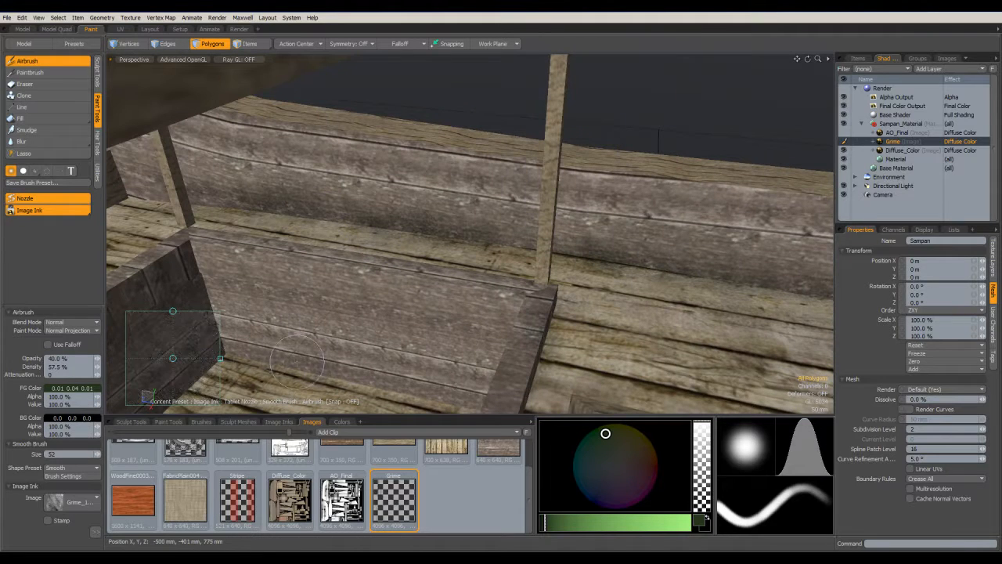
- Airbrush grime onto the walls and floor seam inside the cargo hold, and save the Grime image
mouse_move(233, 321)
left_mouse_down("alt")
mouse_move(602, 265)
mouse_move(557, 379)
left_mouse_up("alt")
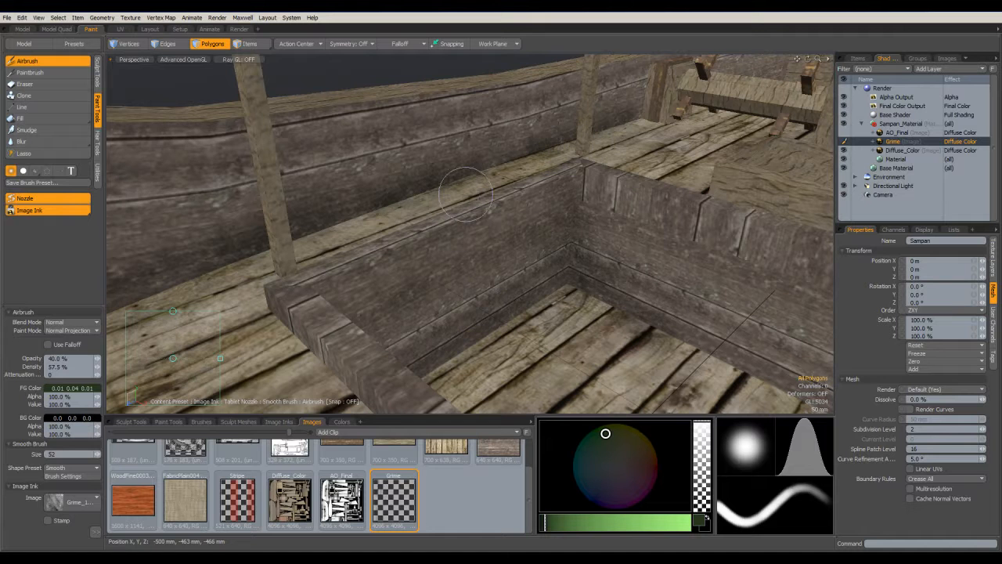
mouse_move(618, 215)
left_mouse_down("alt")
mouse_move(720, 248)
mouse_move(470, 329)
left_mouse_up("alt")
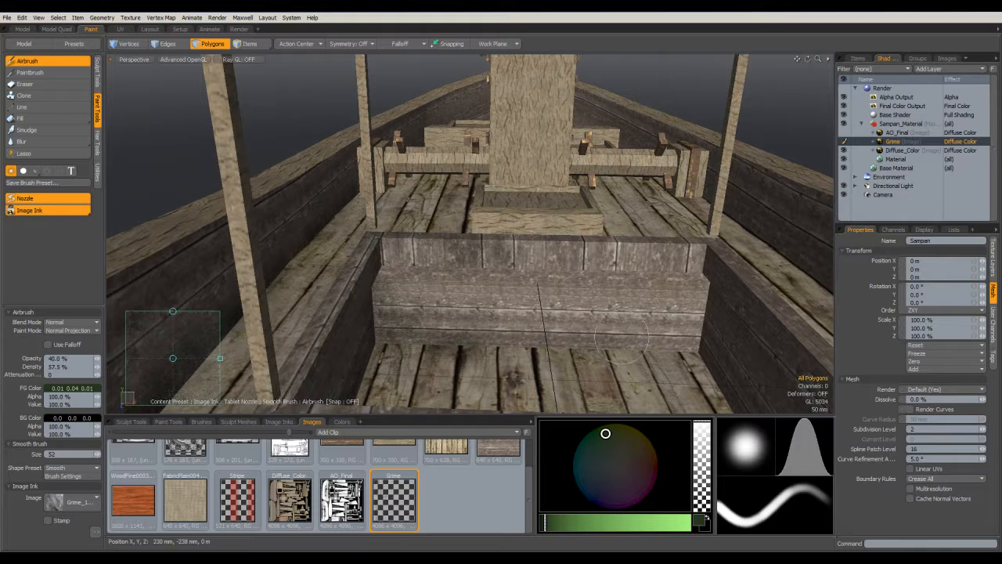
left_click_drag(603, 380, 623, 325, "alt")
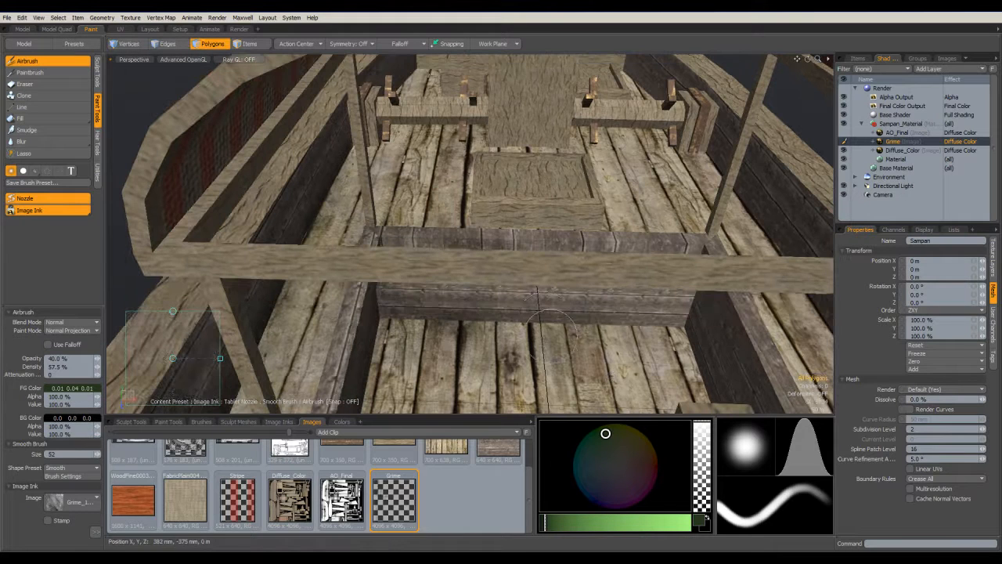
right_click(397, 490)
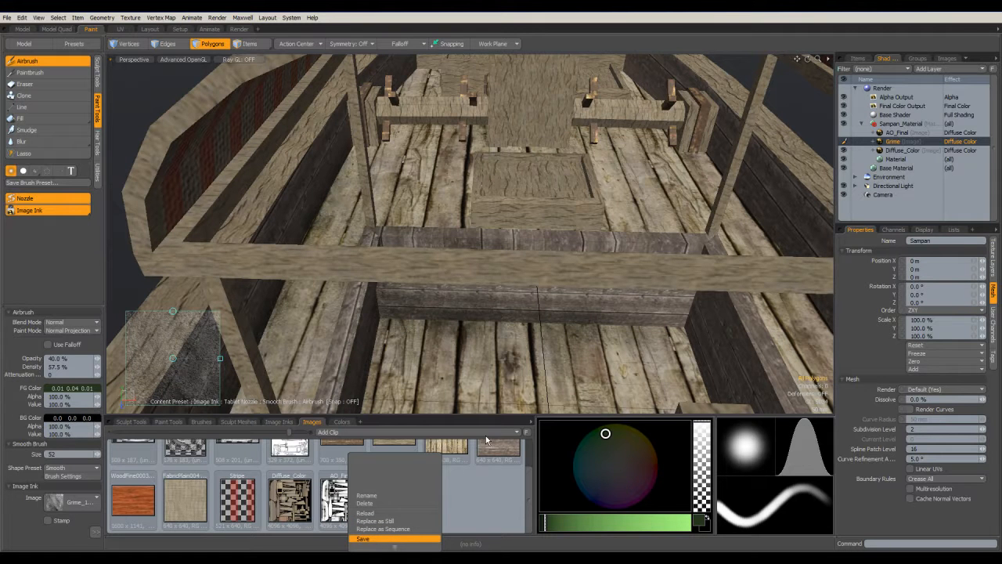
- Airbrush grime onto the hold's floor planks and lower walls, working into the corners
left_click_drag(460, 329, 667, 213, "alt")
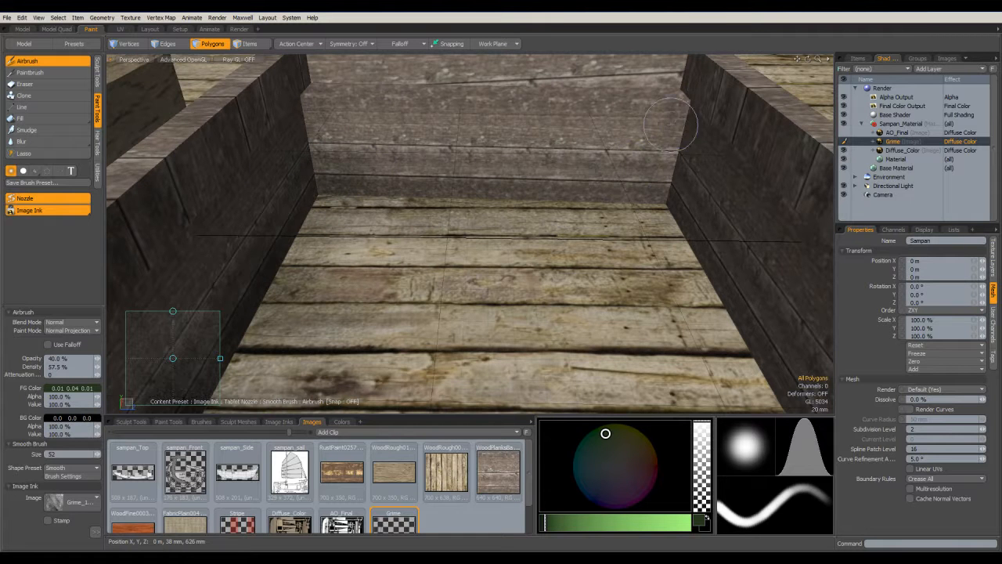
mouse_move(686, 245)
left_mouse_down("alt")
mouse_move(689, 214)
mouse_move(650, 188)
left_mouse_up("alt")
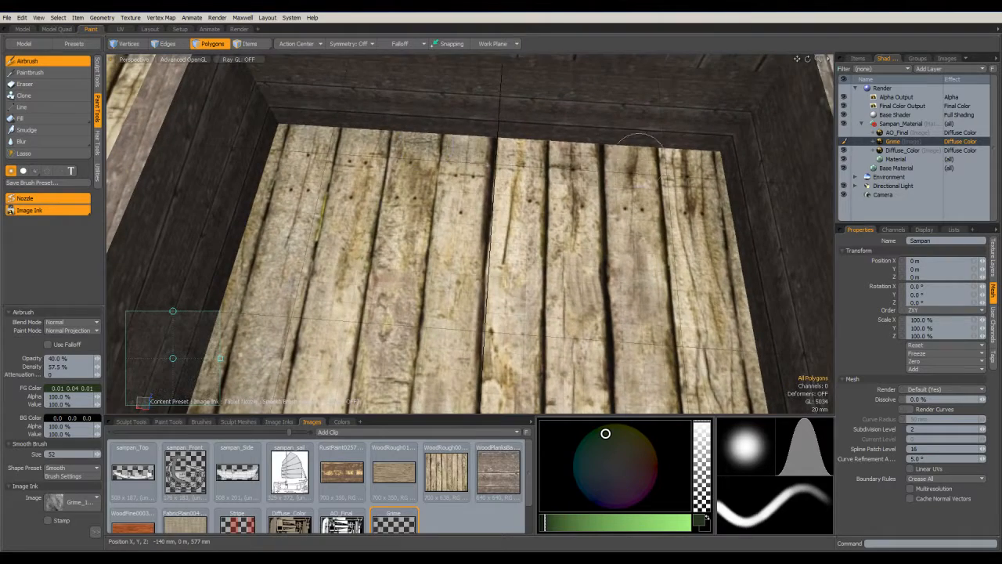
mouse_move(663, 155)
left_mouse_down("alt")
mouse_move(631, 121)
mouse_move(506, 150)
mouse_move(647, 184)
mouse_move(603, 149)
mouse_move(523, 242)
mouse_move(583, 265)
mouse_move(491, 301)
left_mouse_up("alt")
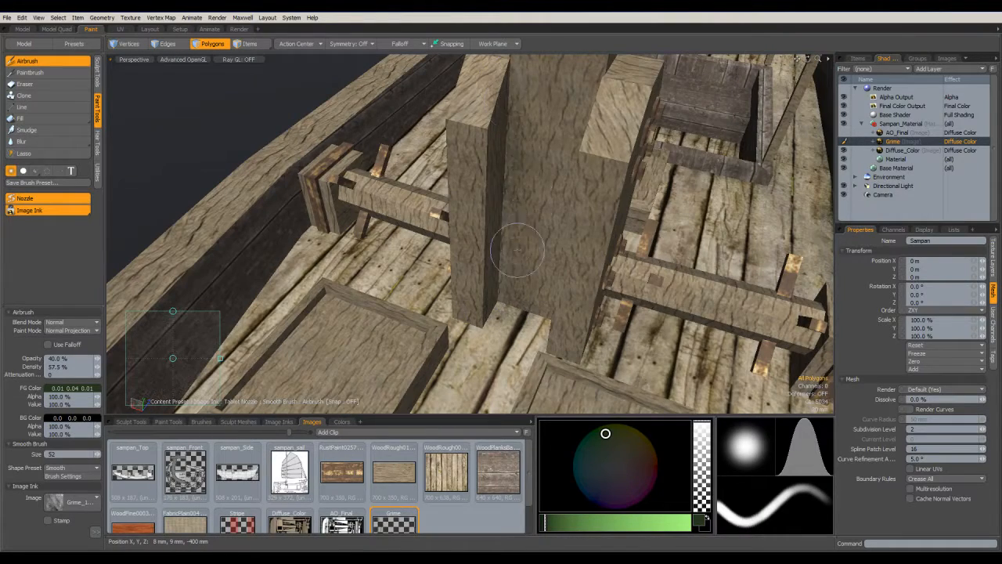
- Airbrush grime onto the mast's support posts and the deck boards between and around their bases
left_click_drag(501, 245, 557, 190, "alt")
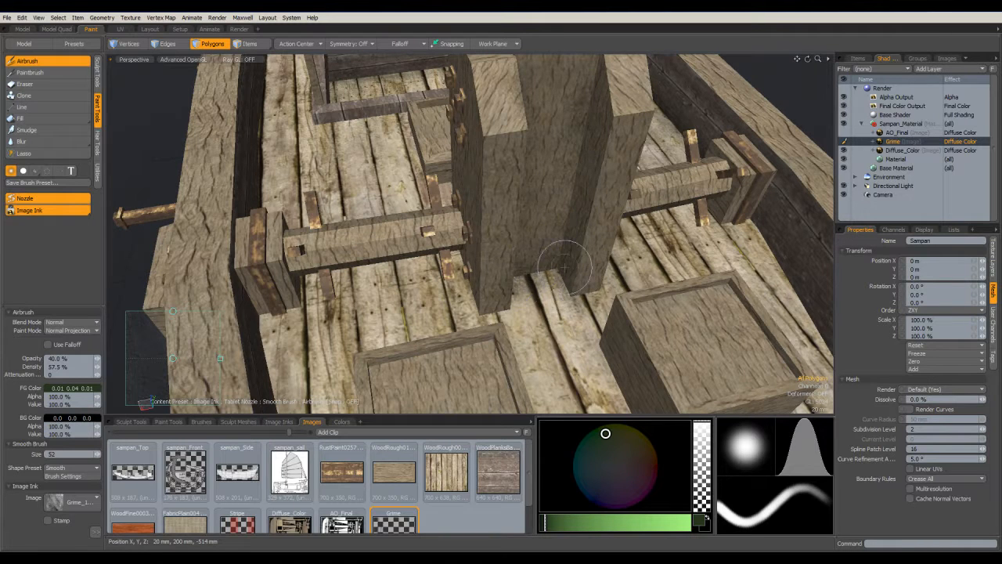
left_click_drag(473, 292, 488, 315, "alt")
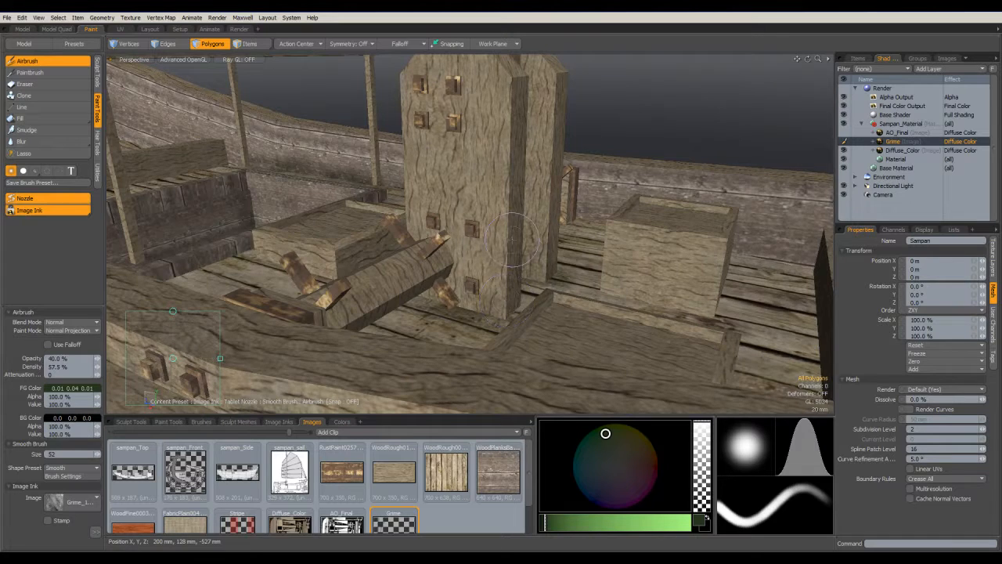
left_click_drag(518, 102, 585, 130, "alt")
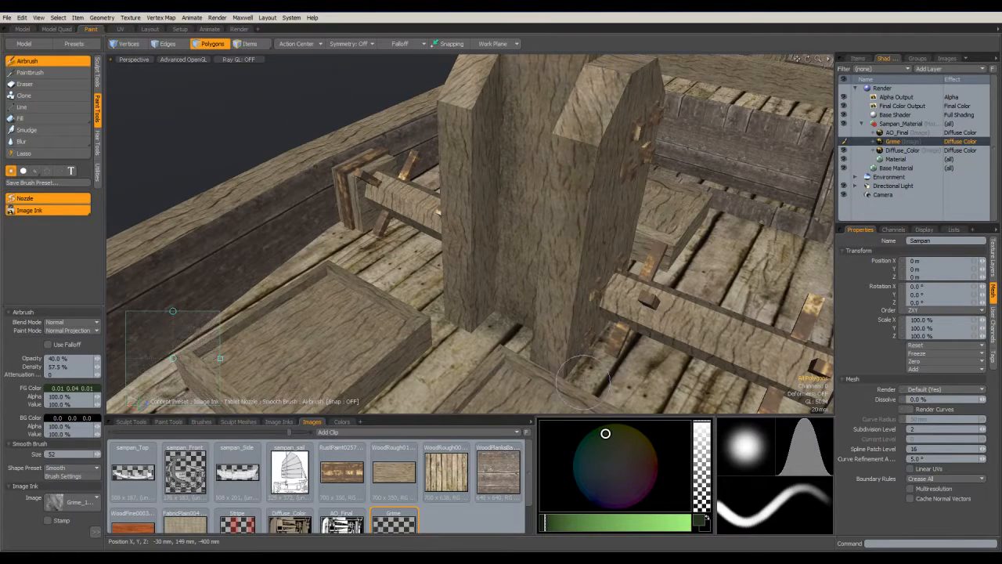
mouse_move(468, 103)
left_mouse_down("alt")
mouse_move(434, 91)
mouse_move(539, 143)
mouse_move(513, 157)
left_mouse_up("alt")
left_click_drag(545, 199, 478, 235, "alt")
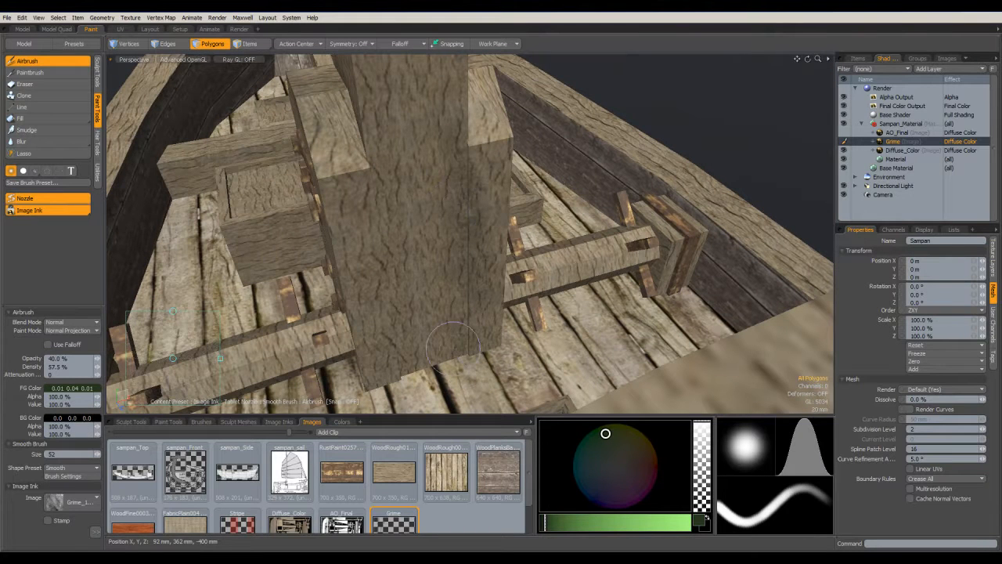
- Airbrush grime over the broad rear face, lower edges and bolted side of the mast support
left_click_drag(479, 337, 445, 316)
left_click_drag(379, 198, 434, 387)
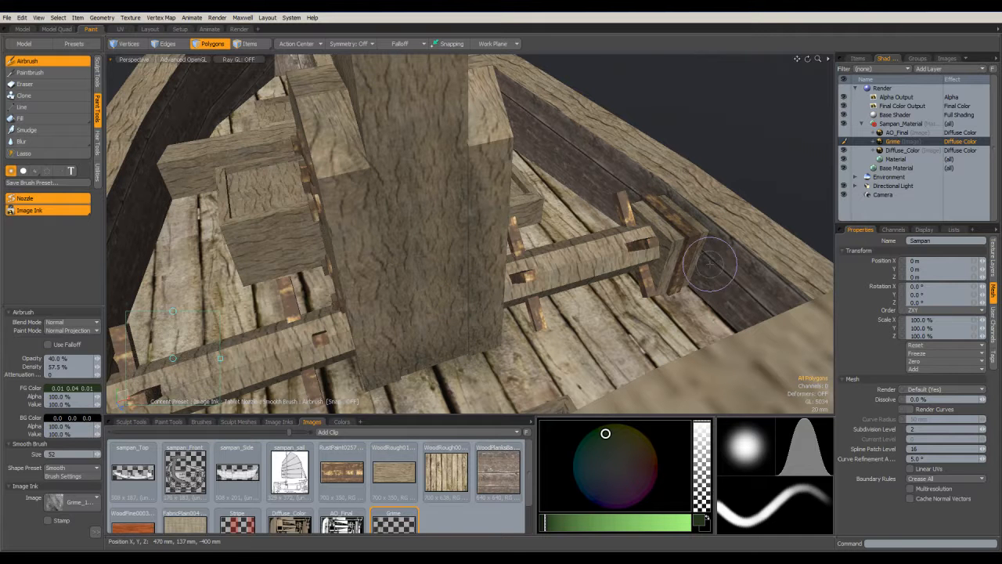
left_click_drag(656, 262, 423, 269, "alt")
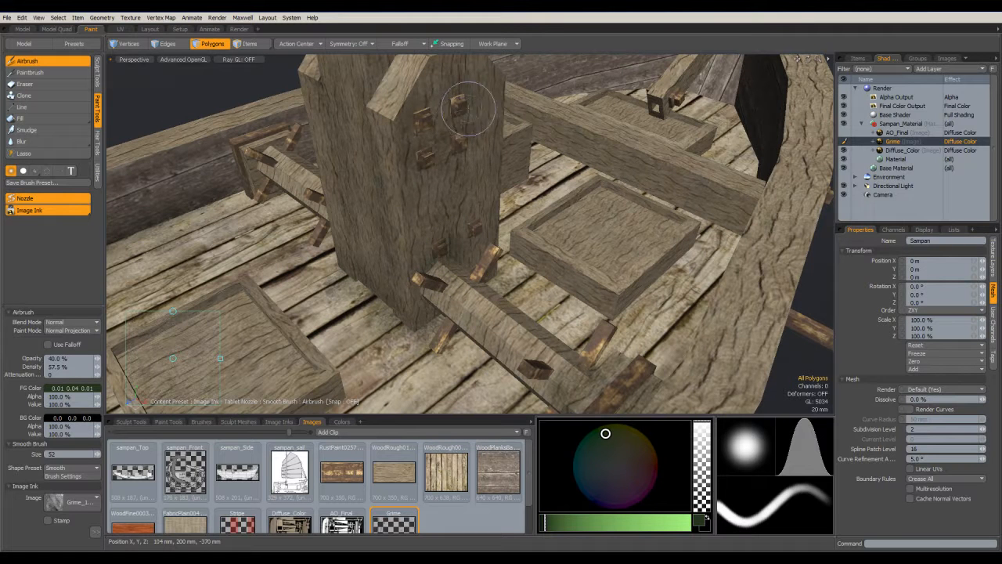
mouse_move(419, 135)
left_mouse_down("alt")
mouse_move(434, 161)
mouse_move(418, 167)
left_mouse_up("alt")
mouse_move(437, 321)
left_mouse_down("alt")
mouse_move(333, 218)
mouse_move(314, 177)
mouse_move(164, 332)
mouse_move(342, 137)
left_mouse_up("alt")
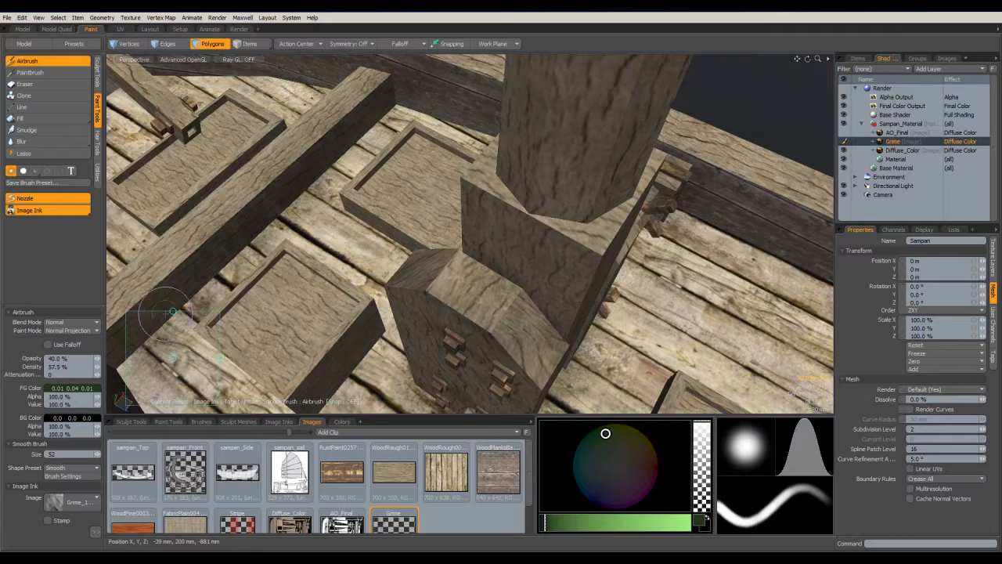
- Airbrush grime onto the foredeck boards along the crossbeam and around the neighbouring crates
left_click_drag(105, 341, 178, 271)
left_click_drag(325, 174, 419, 239, "alt")
mouse_move(419, 239)
left_mouse_down("alt+shift")
mouse_move(437, 220)
mouse_move(474, 91)
left_mouse_up("alt+shift")
mouse_move(232, 200)
left_mouse_down()
mouse_move(459, 316)
mouse_move(470, 270)
mouse_move(496, 287)
mouse_move(501, 315)
left_mouse_up()
left_click_drag(589, 376, 509, 337)
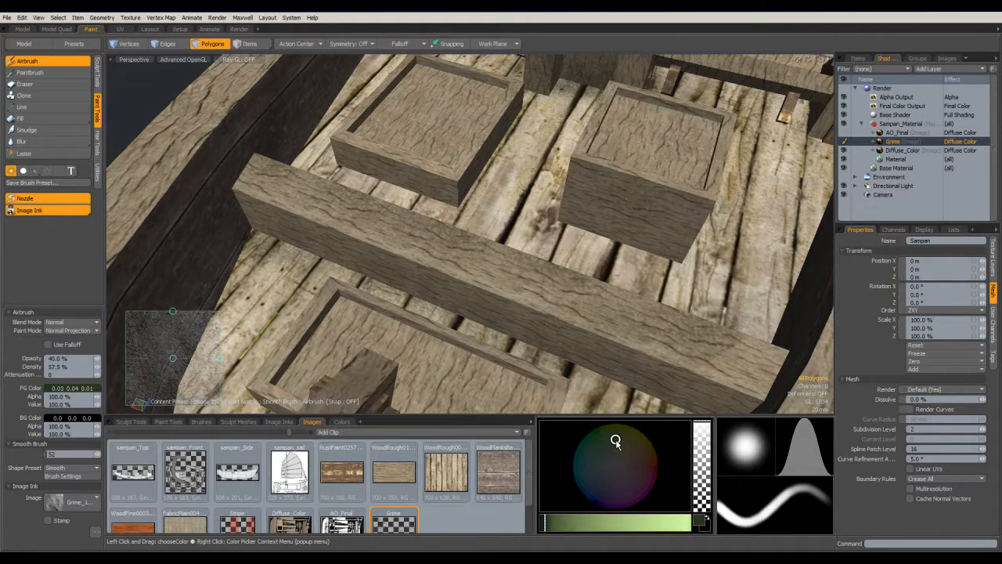
- Set the foreground color to dark brown 0.04, 0.02, 0.01, the image ink to Grime_3 and the brush size to 86
left_click_drag(619, 452, 642, 452)
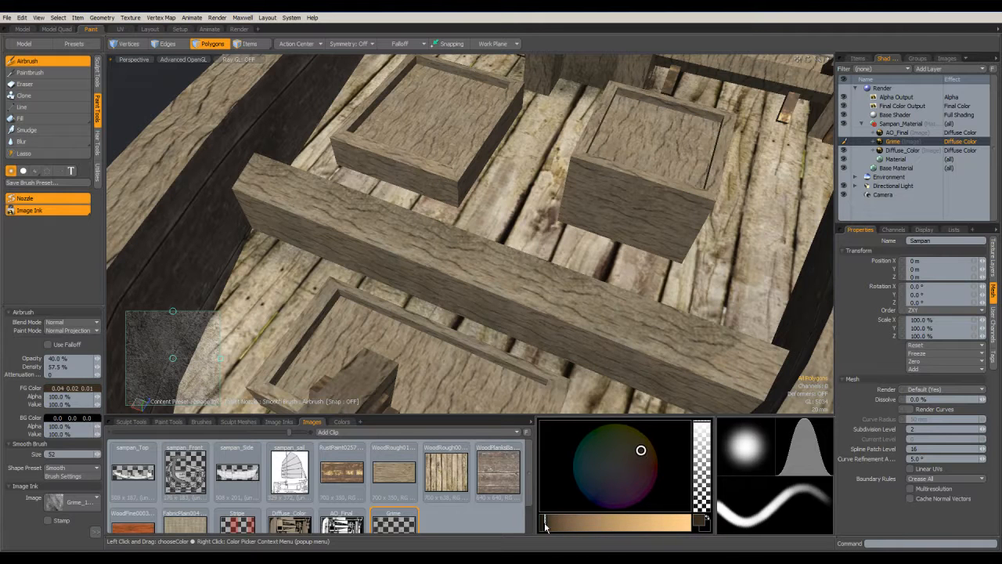
left_click(90, 496)
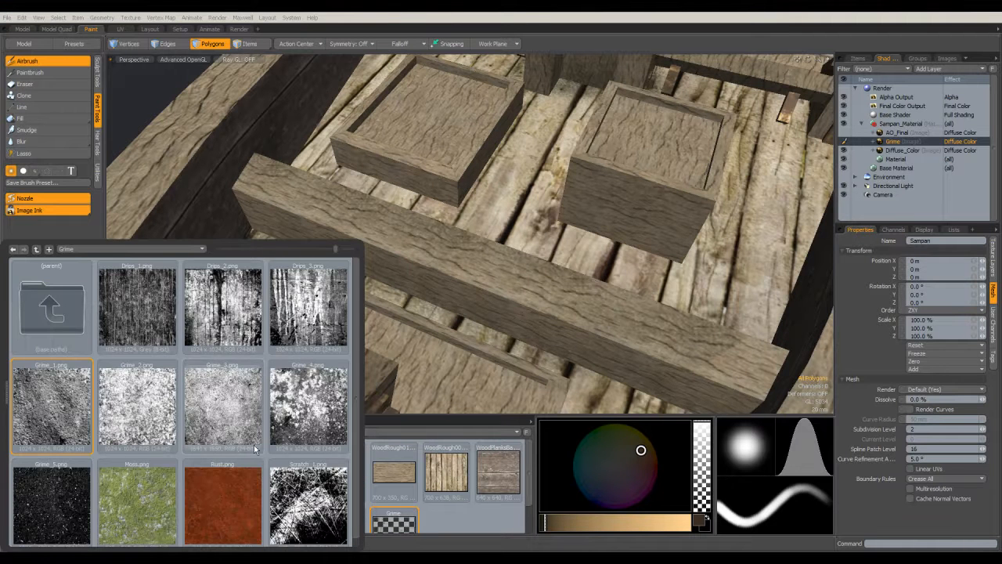
left_click(208, 415)
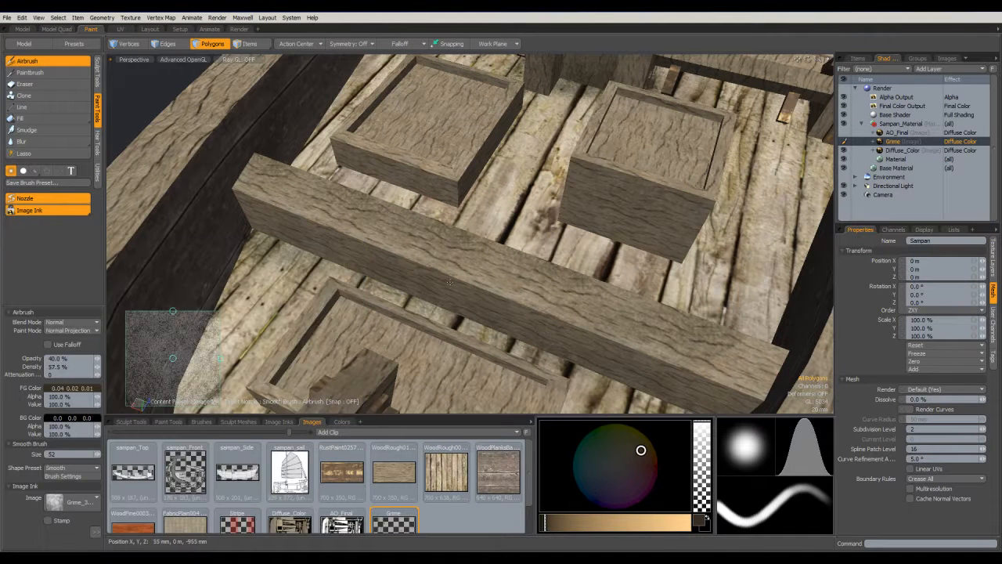
right_click_drag(390, 264, 385, 264)
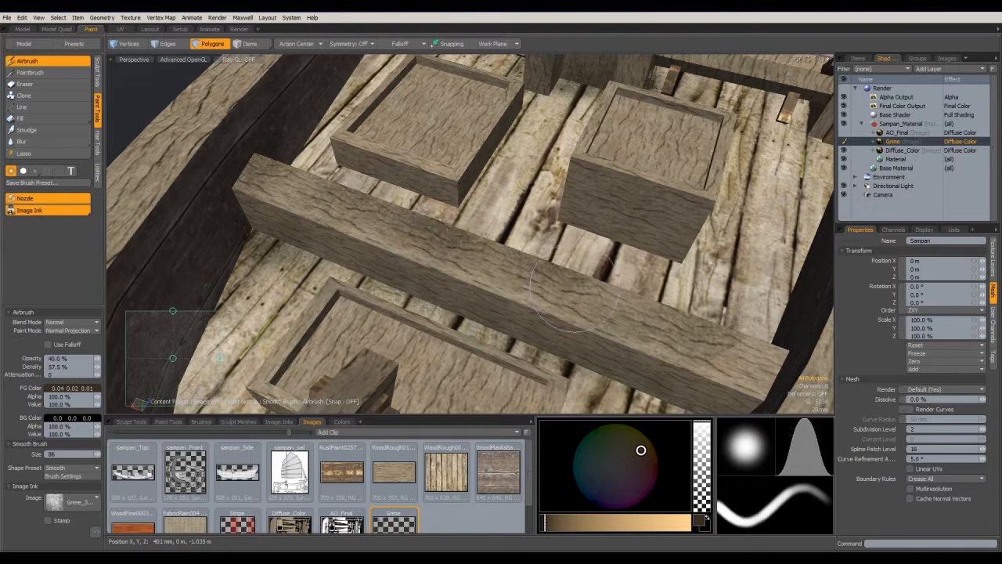
- Airbrush dark brown Grime_3 grime onto the foredeck crossbeam and the strapped timbers and rail ends at the bow
left_click_drag(704, 345, 384, 274)
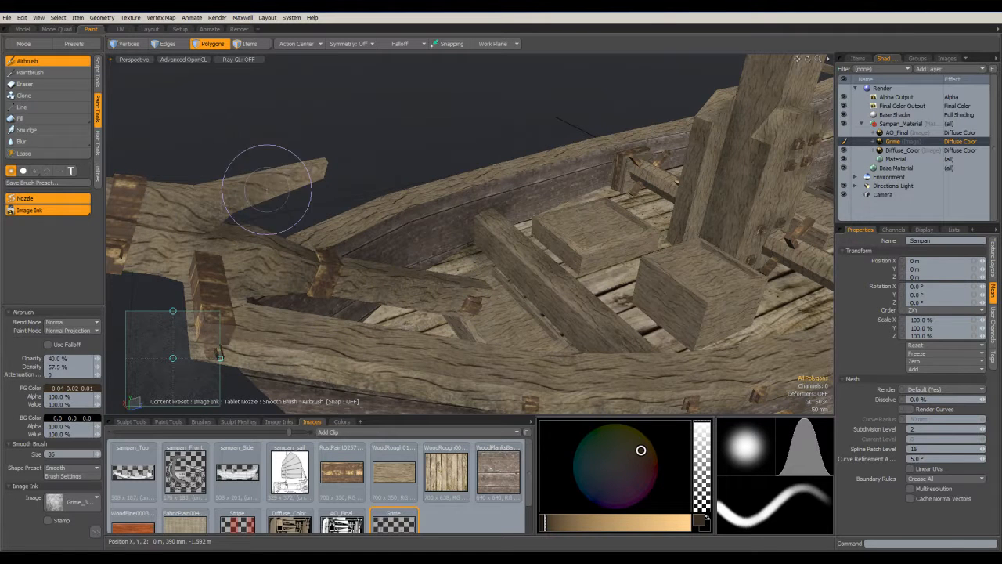
left_click_drag(289, 232, 331, 255, "alt")
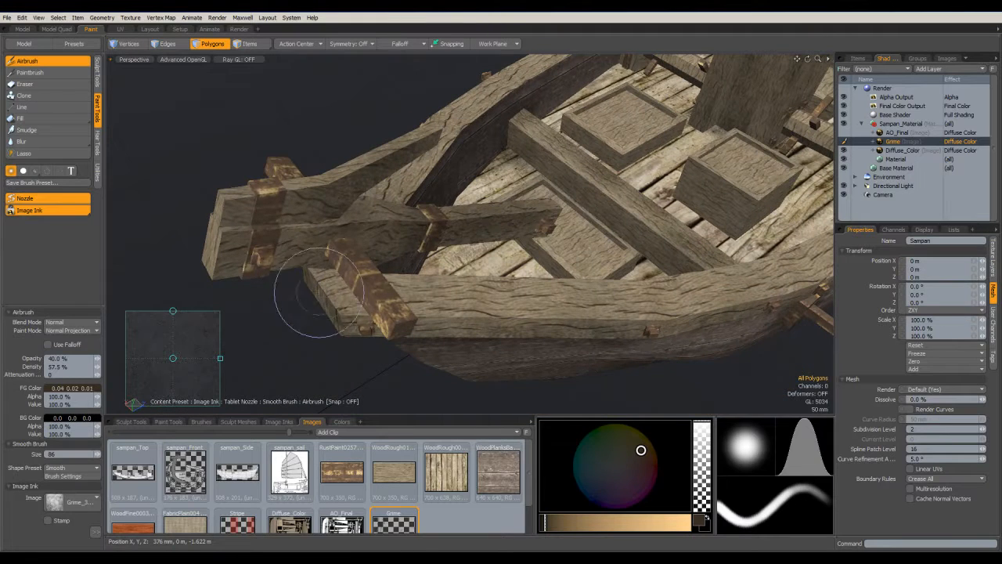
left_click_drag(257, 237, 229, 219)
mouse_move(307, 291)
left_mouse_down("alt")
mouse_move(501, 254)
mouse_move(629, 210)
left_mouse_up("alt")
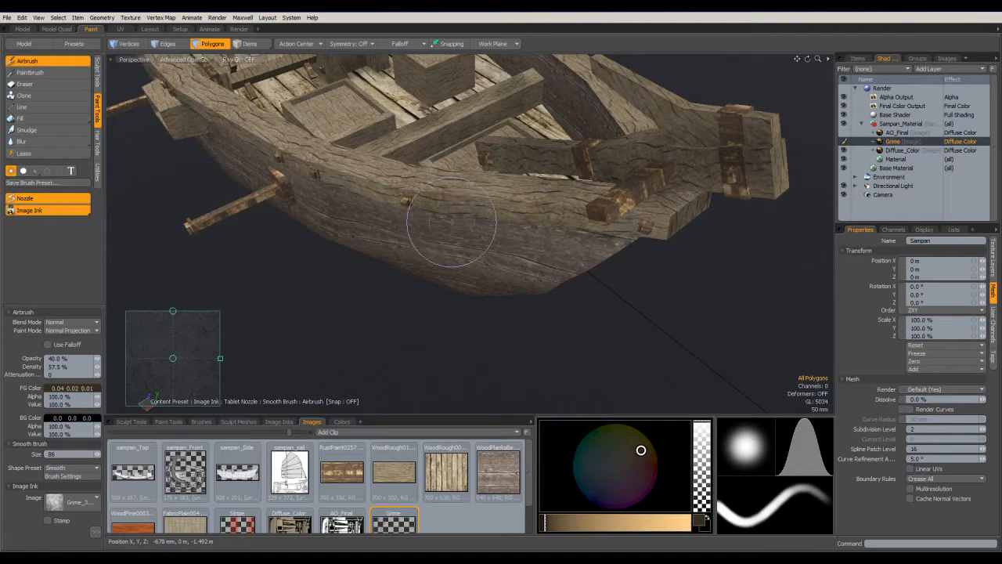
mouse_move(540, 213)
left_mouse_down("alt")
mouse_move(525, 240)
mouse_move(423, 149)
left_mouse_up("alt")
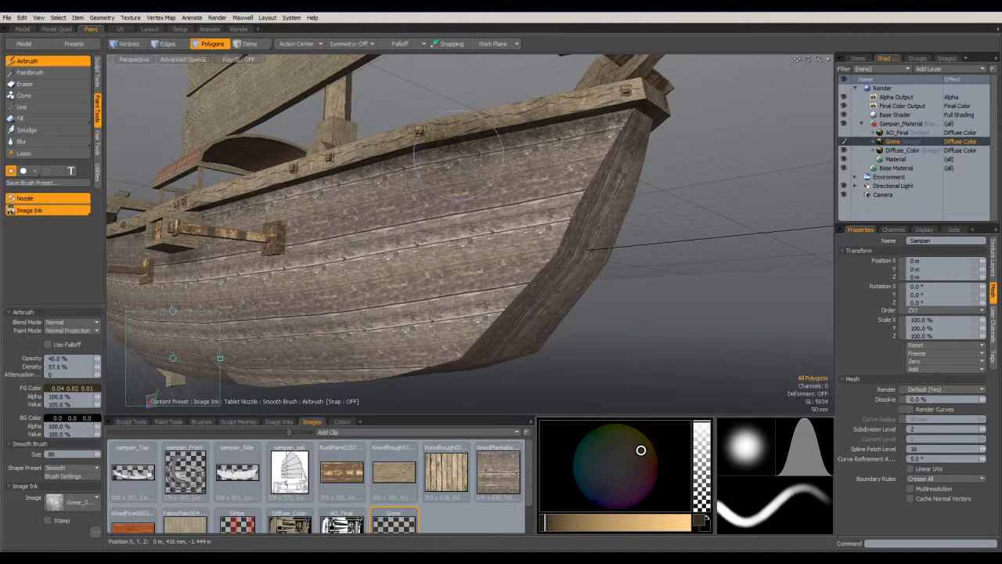
- Airbrush dark brown grime onto the outer hull planks below the rail at the bow
mouse_move(599, 160)
left_mouse_down()
mouse_move(548, 204)
mouse_move(541, 157)
mouse_move(630, 114)
left_mouse_up()
mouse_move(522, 194)
left_mouse_down()
mouse_move(393, 188)
mouse_move(464, 185)
left_mouse_up()
left_click_drag(463, 184, 459, 276, "alt")
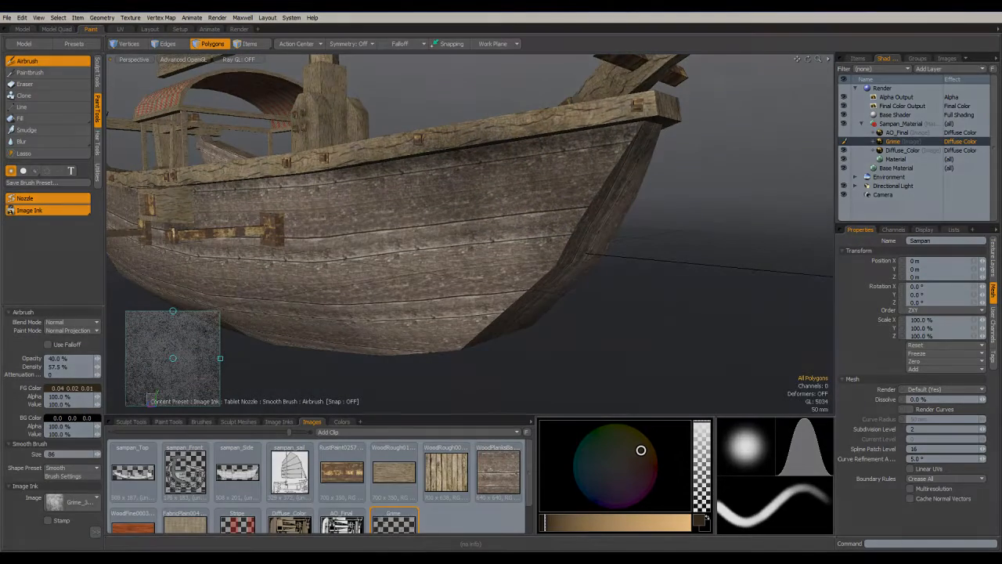